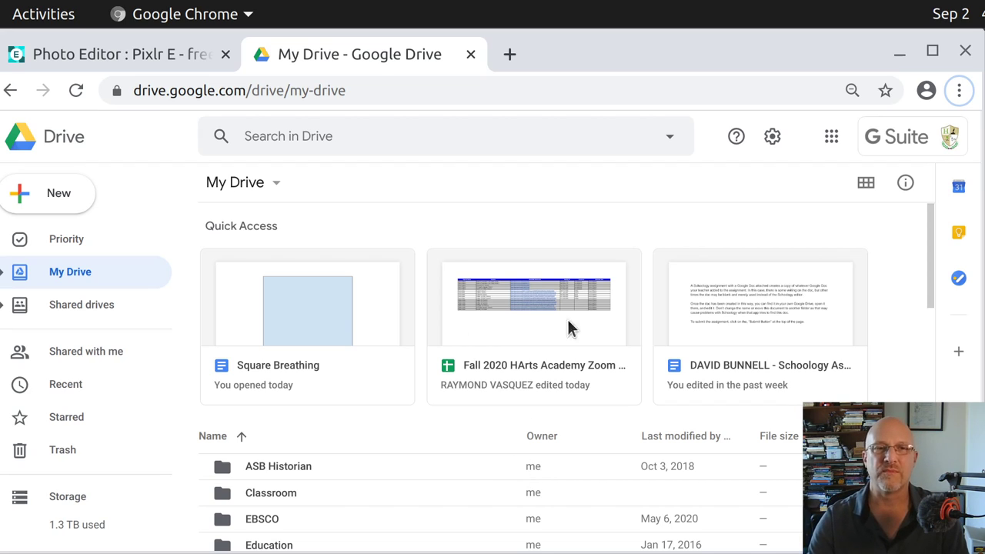
- Open the Google apps list in Drive, scroll down, and screenshot its upper section
click(834, 142)
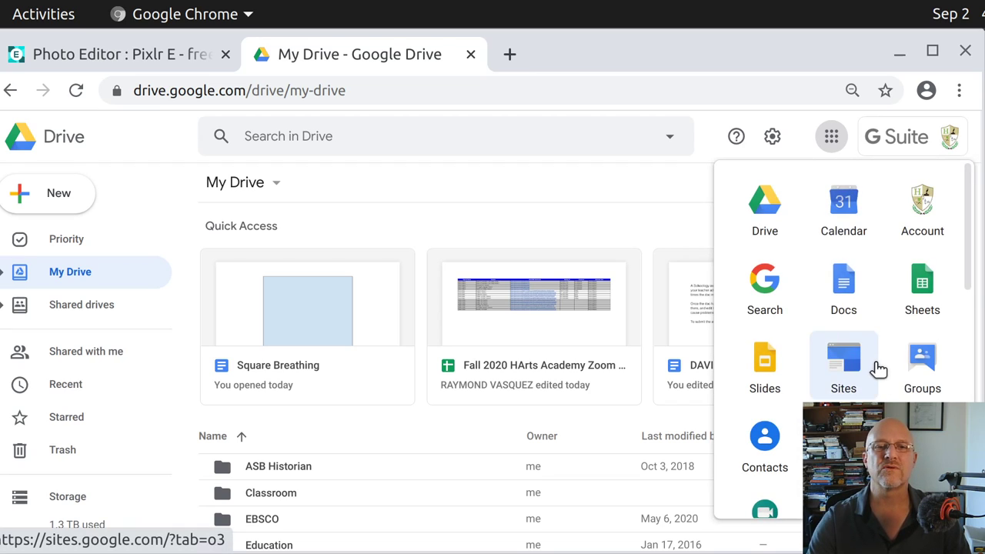
scroll(877, 369, down, 2)
scroll(878, 370, down, 2)
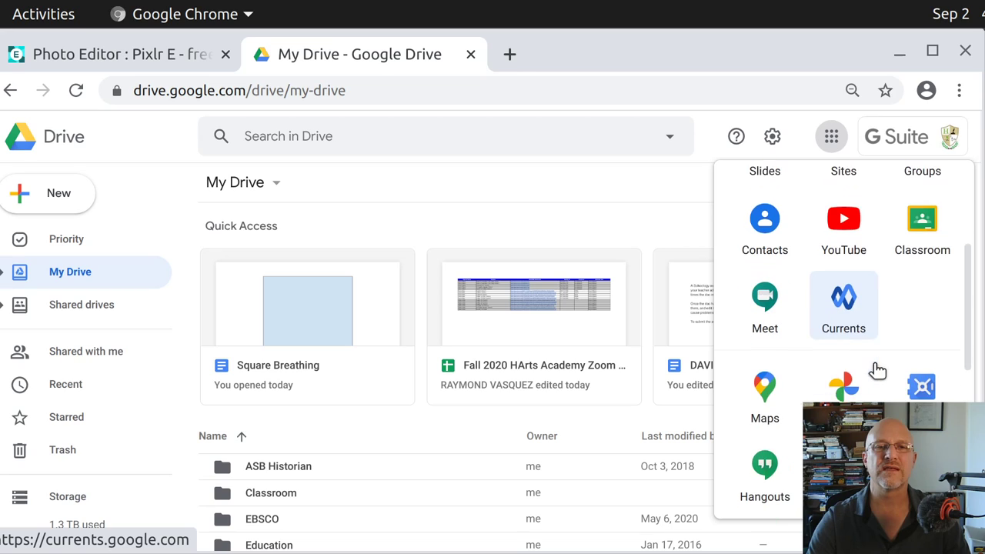
scroll(878, 370, down, 1)
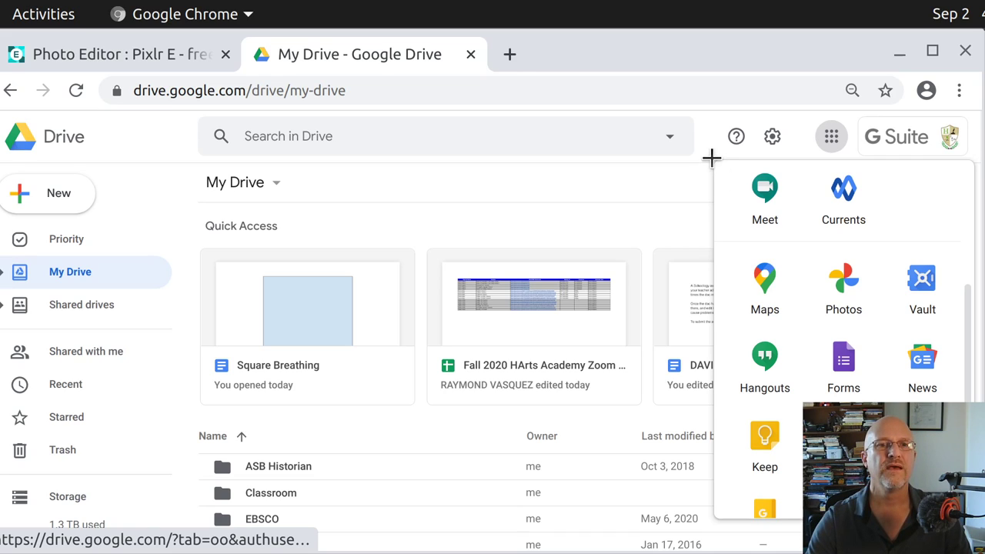
drag(713, 159, 974, 518)
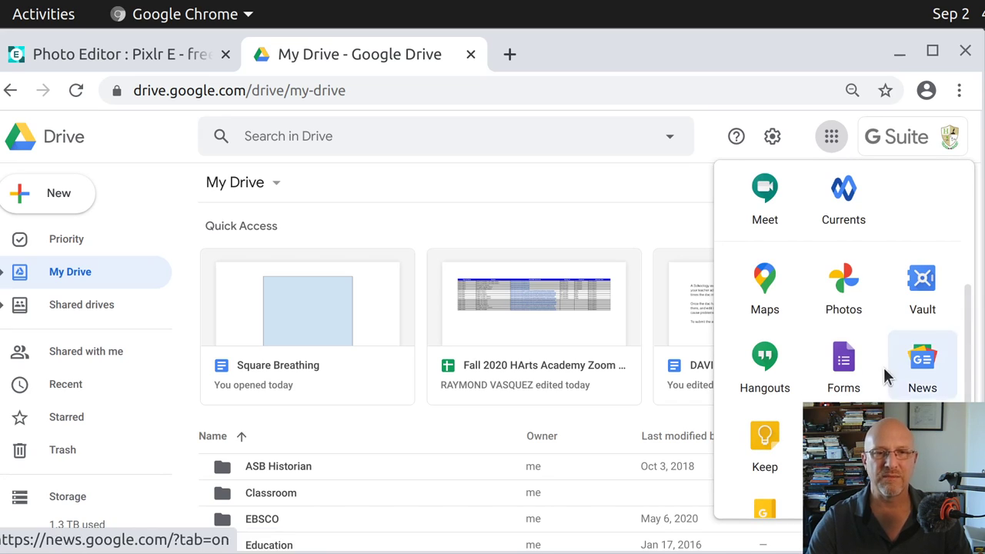
- Scroll further and screenshot the lower part of the apps list
scroll(881, 376, down, 1)
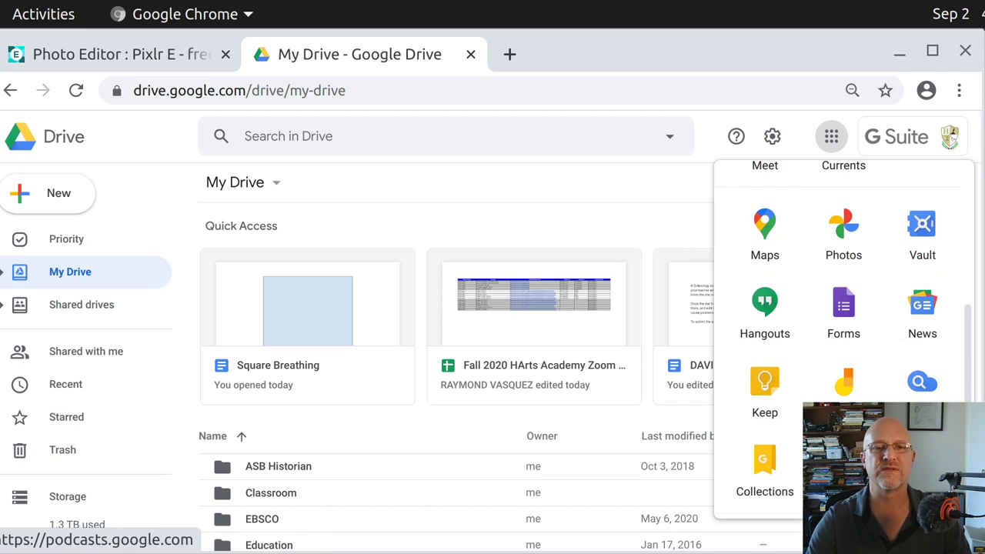
scroll(846, 354, down, 4)
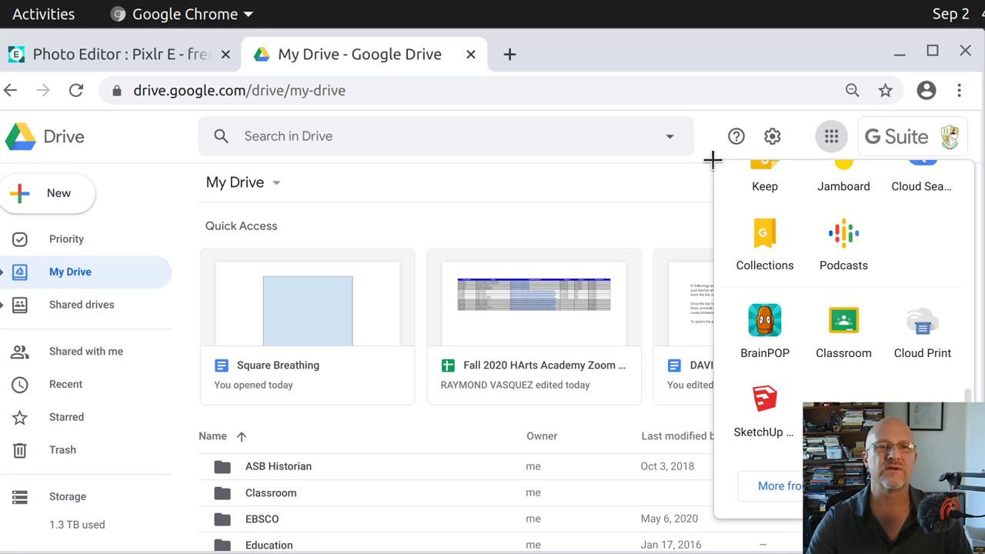
drag(713, 158, 975, 517)
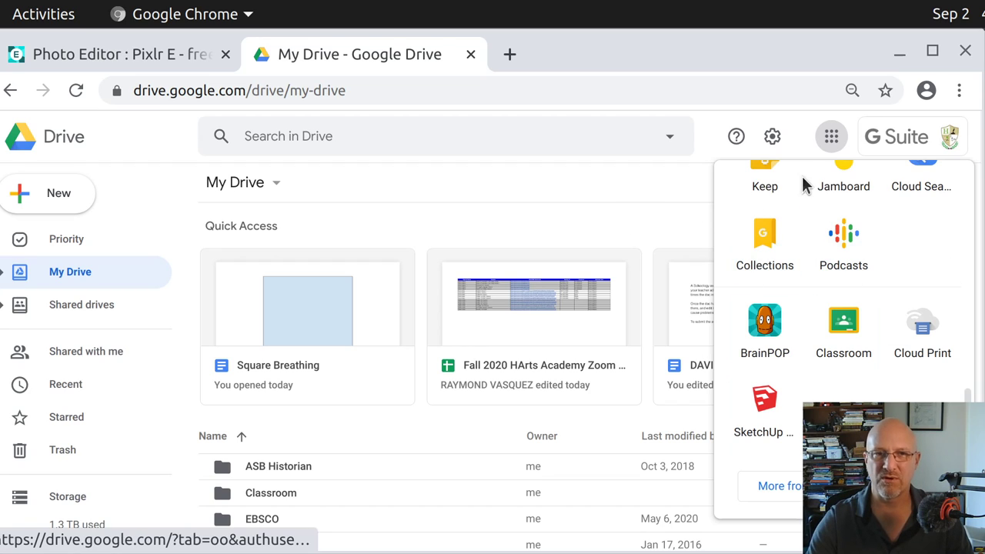
- Close the Google apps panel and switch to the Photo Editor : Pixlr E tab
click(830, 139)
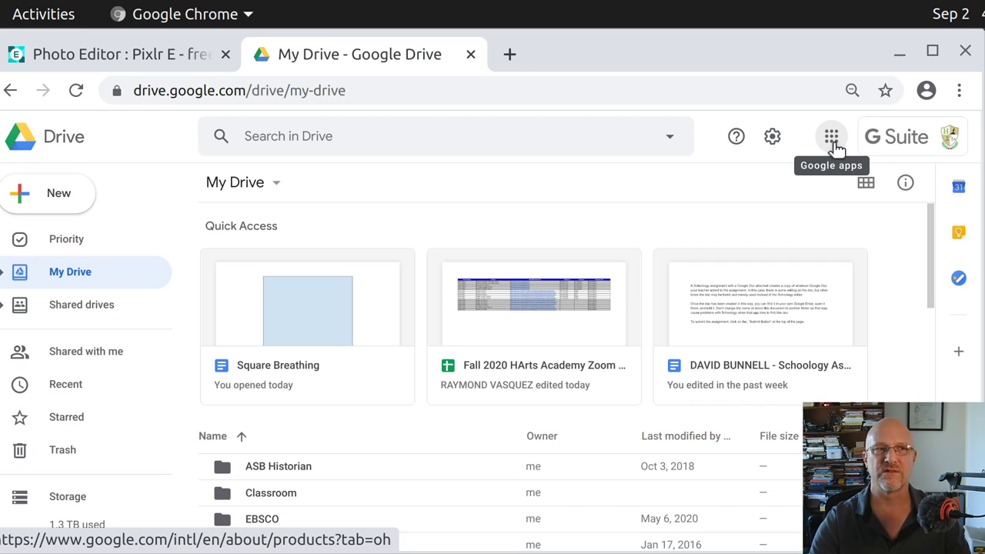
click(89, 56)
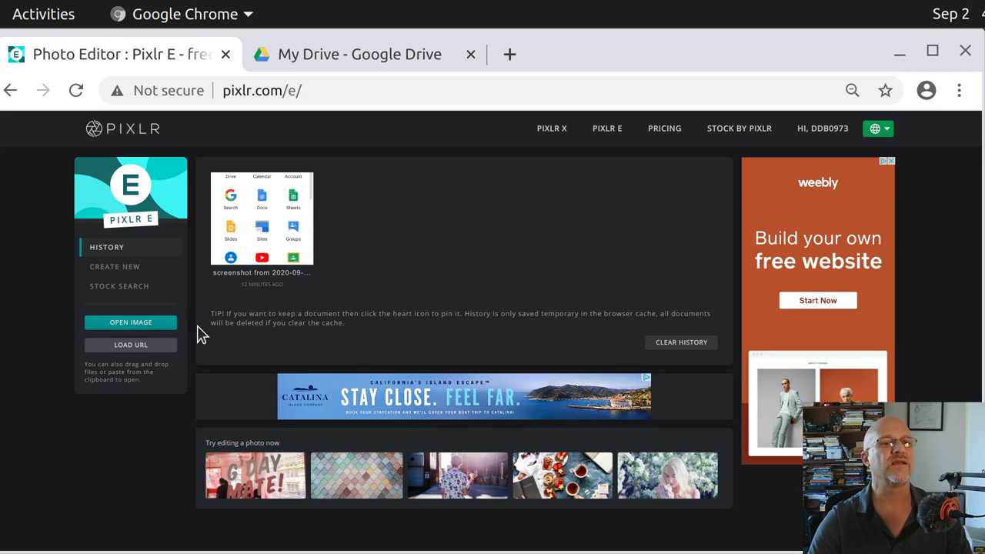
click(129, 328)
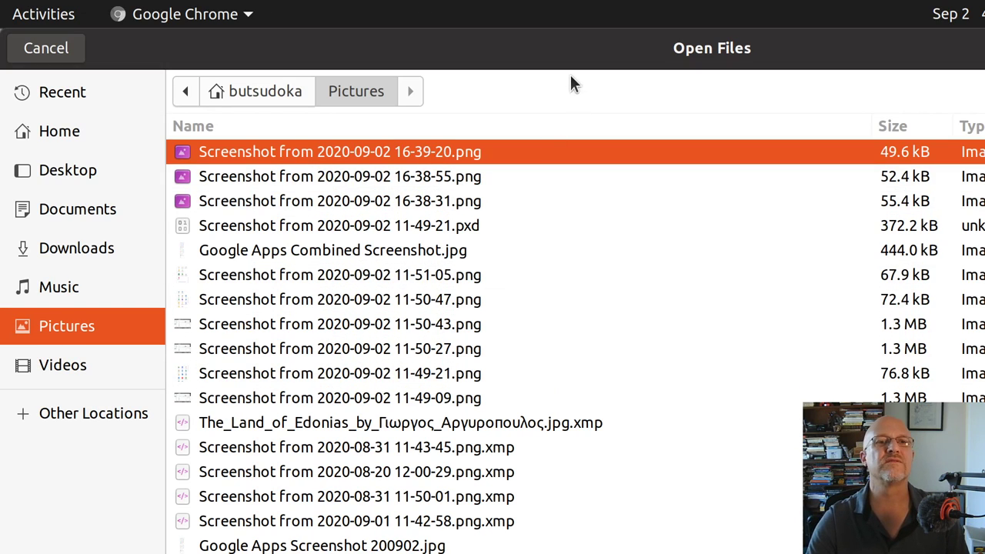
click(344, 205)
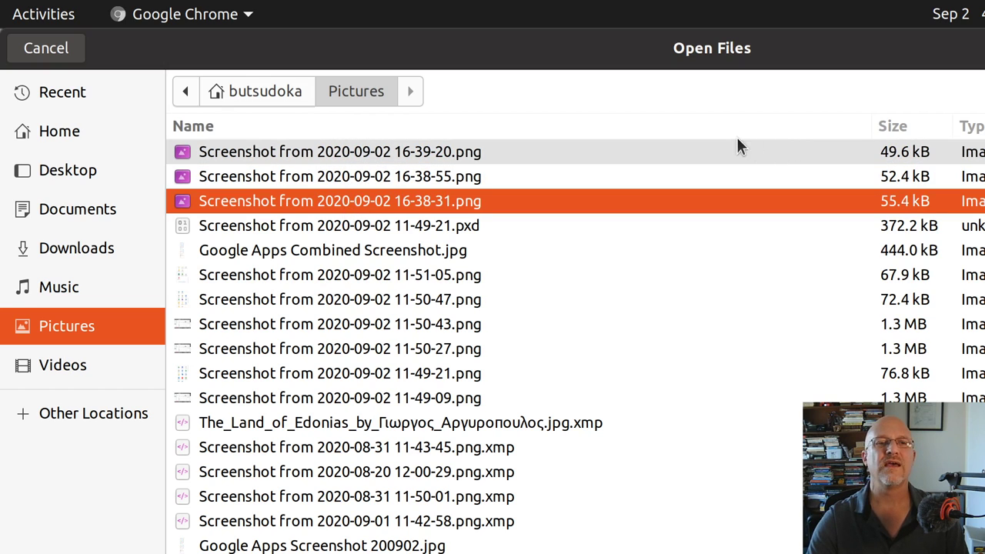
key(Return)
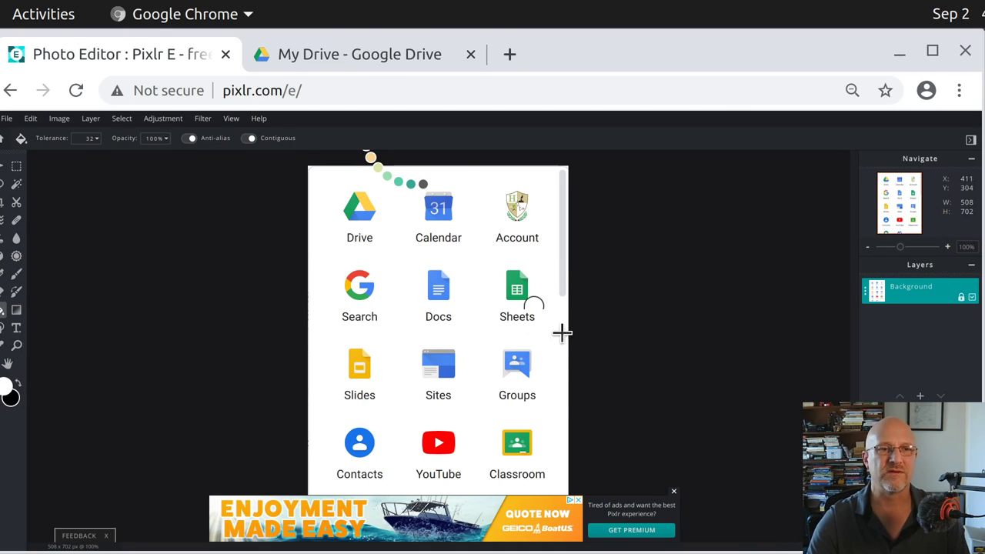
scroll(638, 333, down, 1)
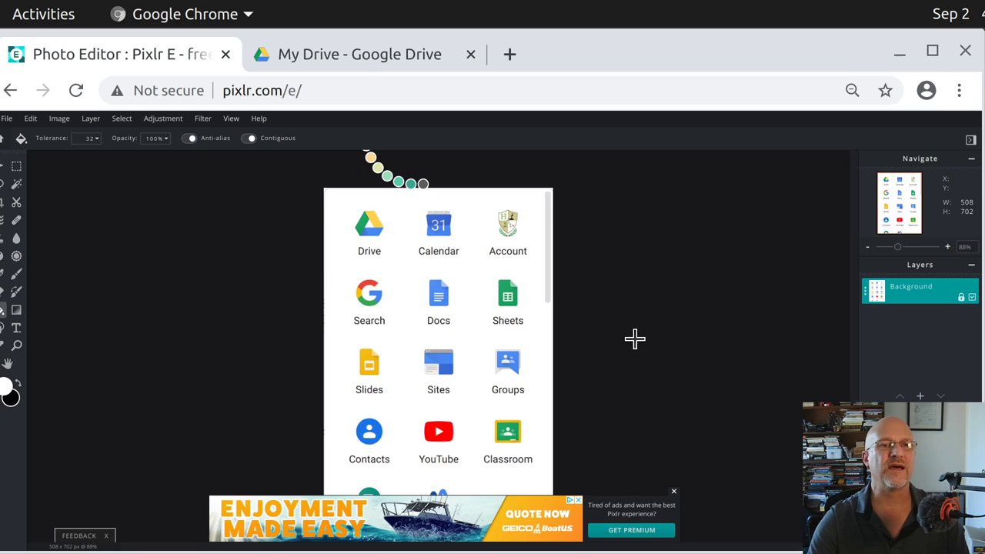
scroll(635, 336, down, 1)
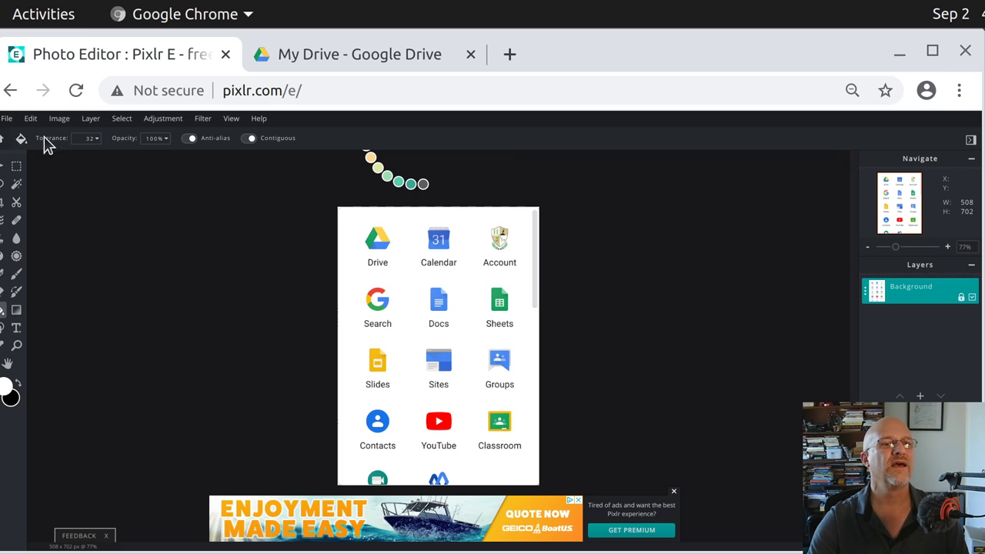
scroll(599, 353, down, 1)
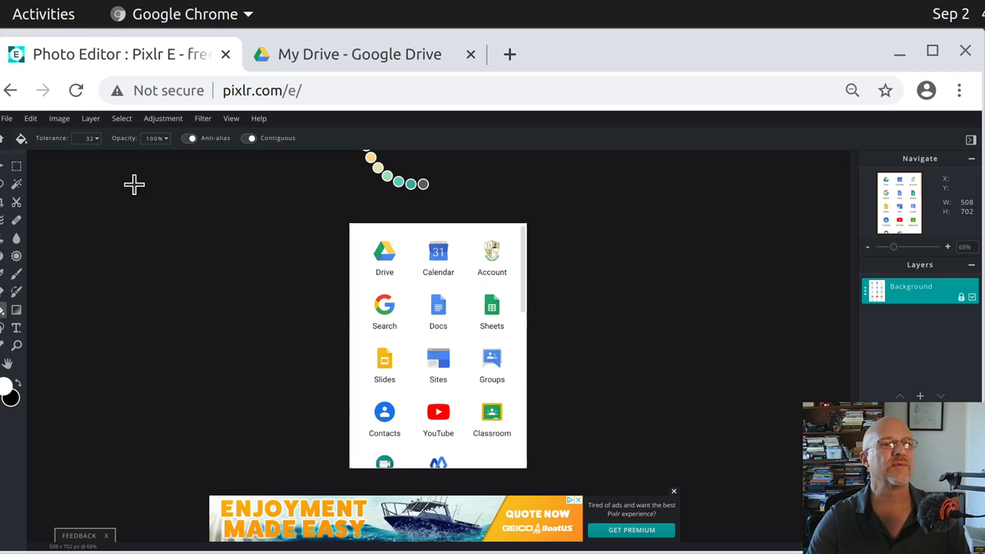
- Resize the canvas to 3000 px height, anchored top-centre
click(61, 124)
click(68, 152)
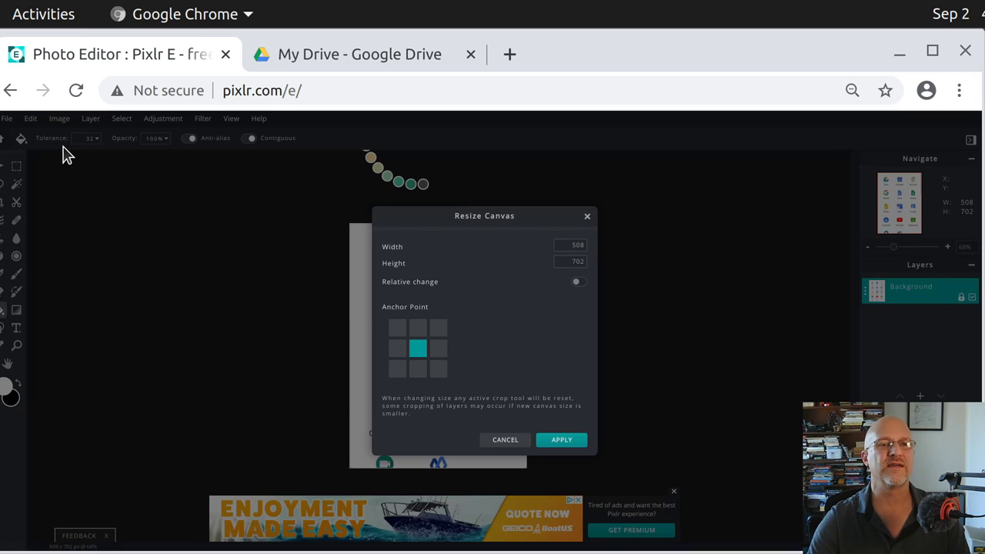
click(417, 329)
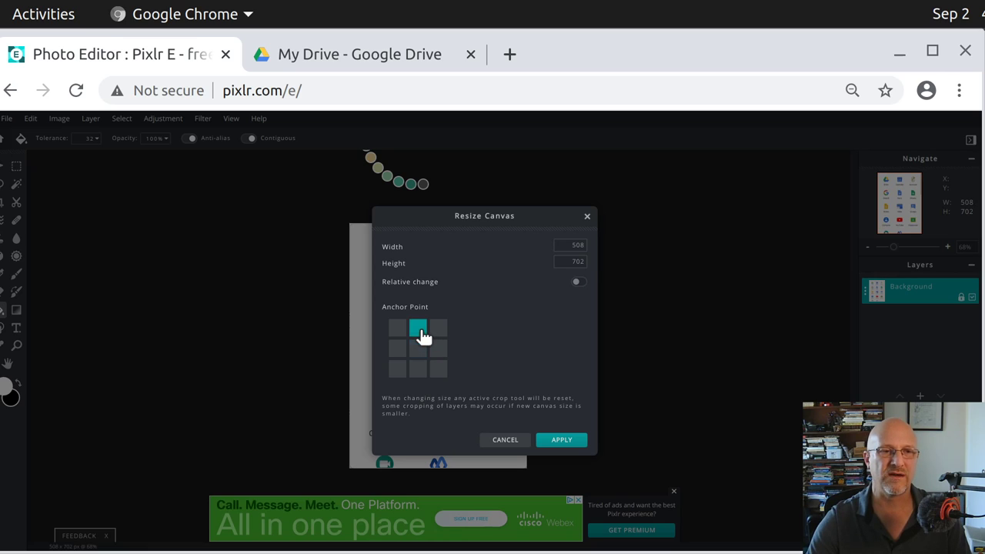
click(568, 261)
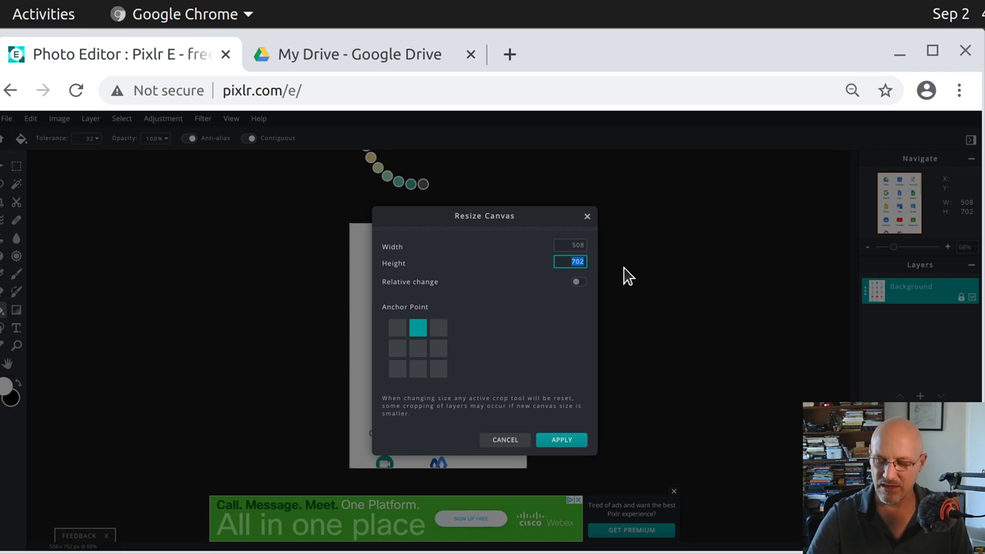
text(3000)
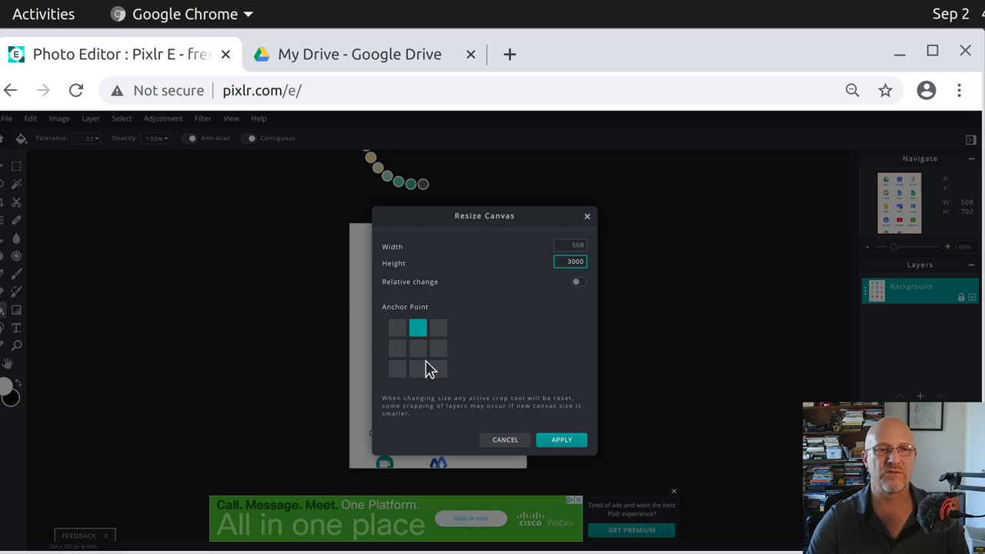
click(561, 440)
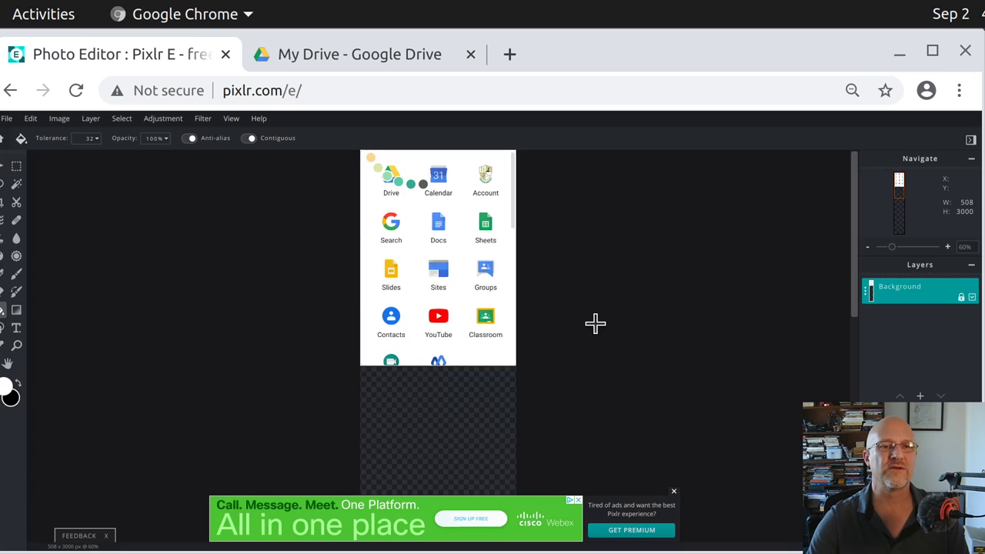
- Zoom out, close the ad banner covering the canvas, and zoom back in
scroll(594, 324, down, 4)
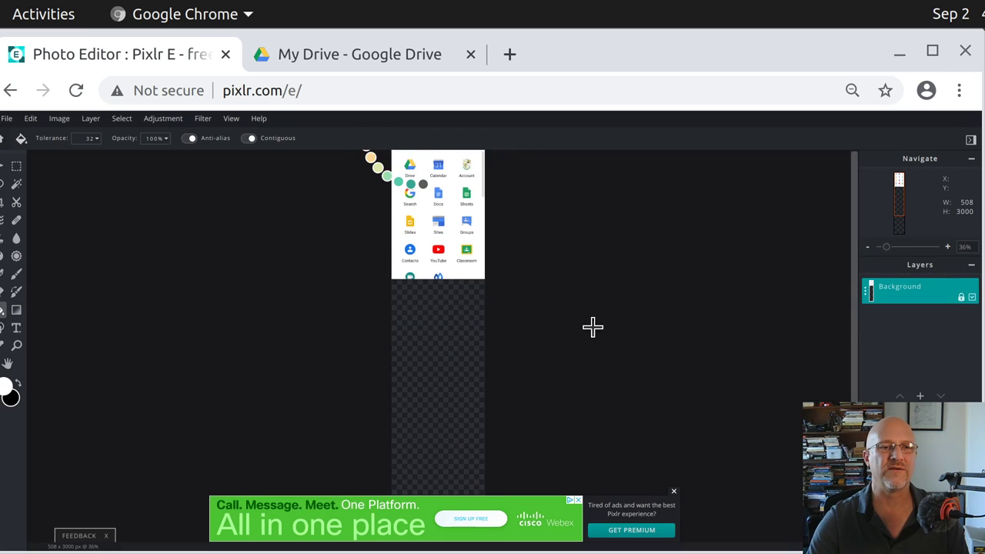
scroll(592, 326, down, 4)
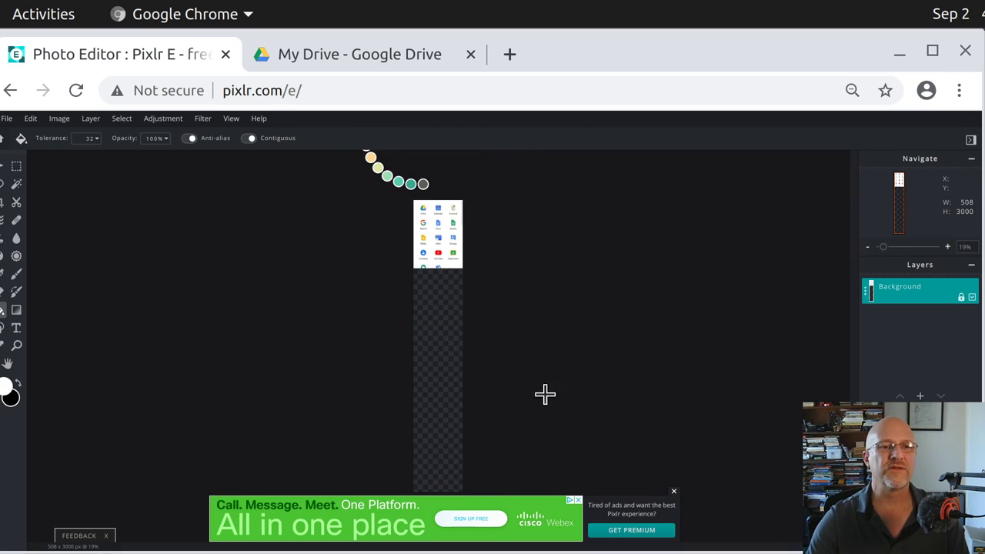
click(674, 493)
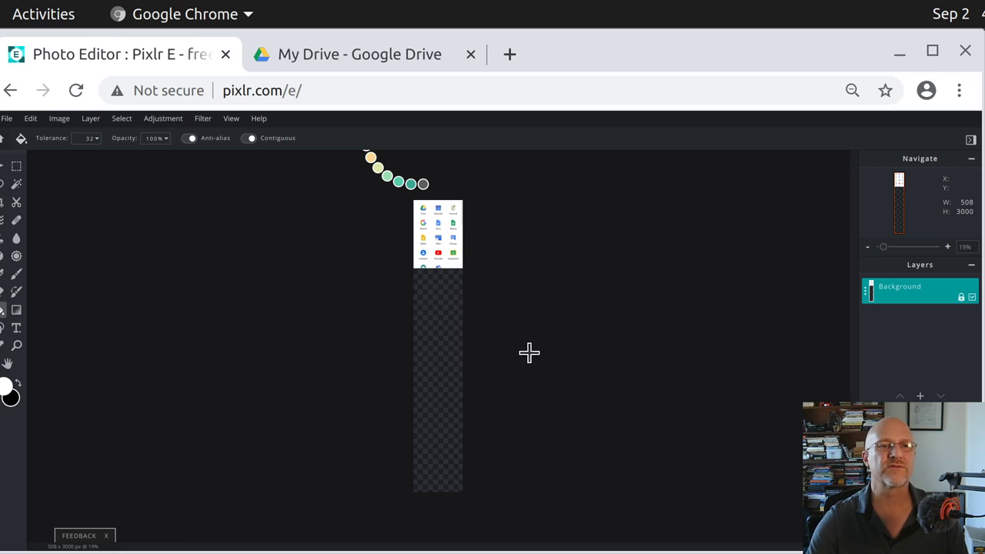
scroll(527, 347, up, 2)
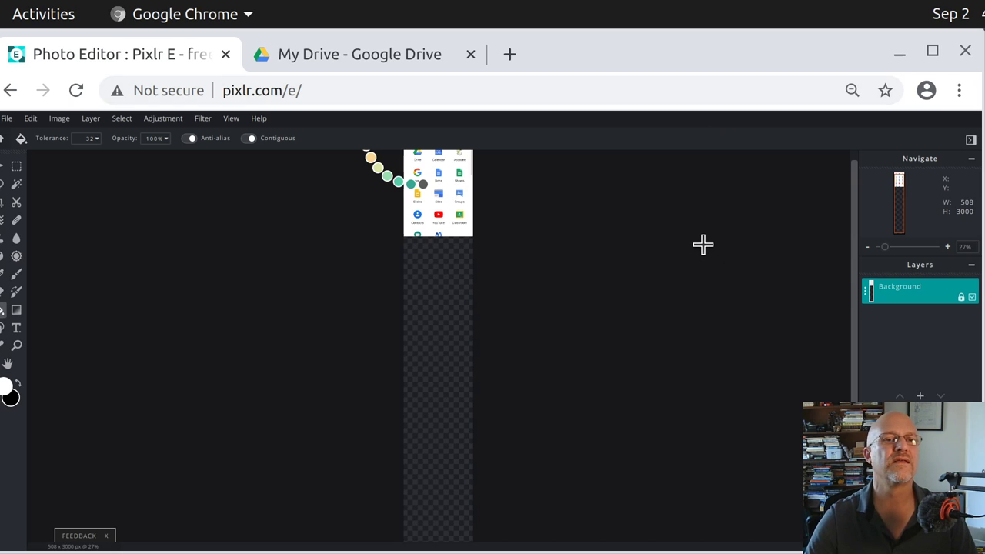
scroll(580, 200, down, 2)
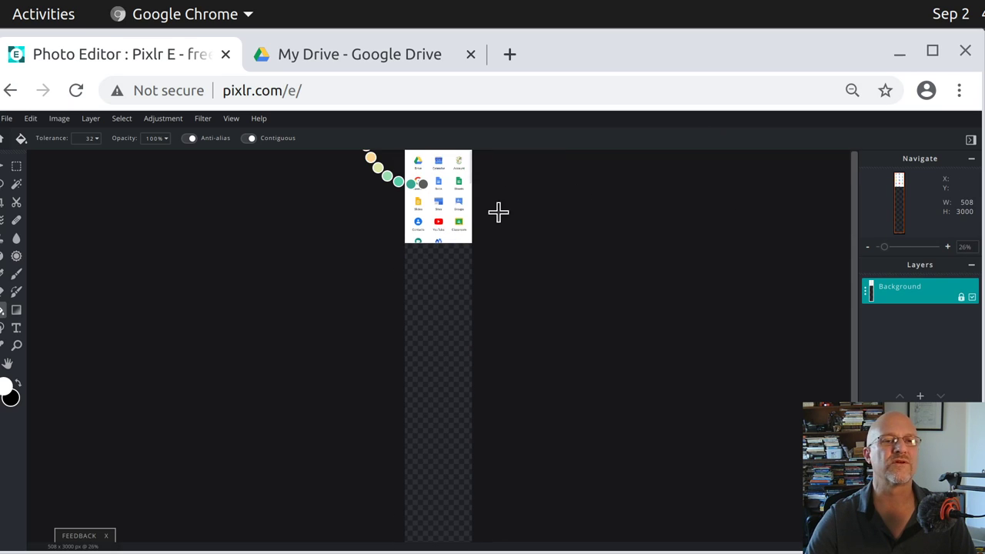
click(456, 229)
key(ctrl+z)
click(6, 121)
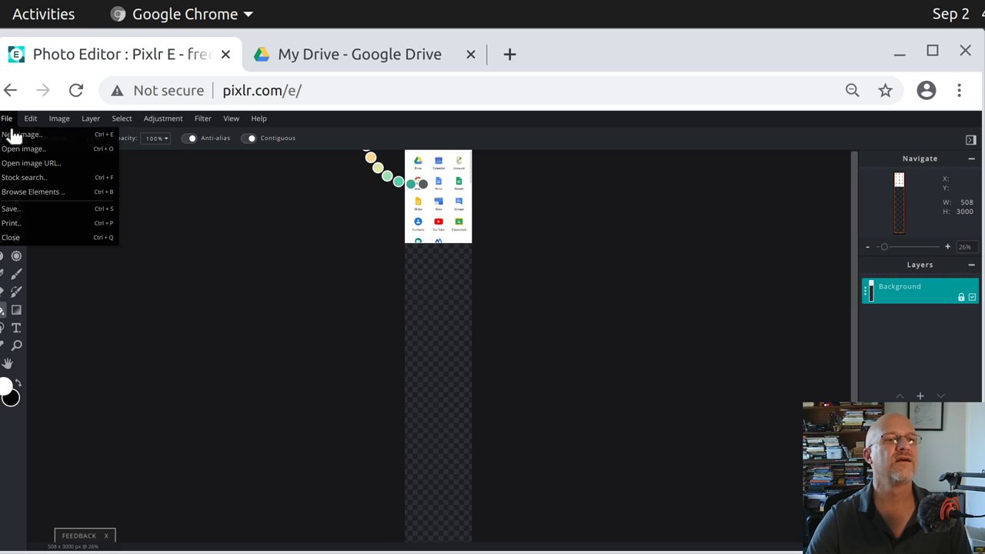
click(42, 152)
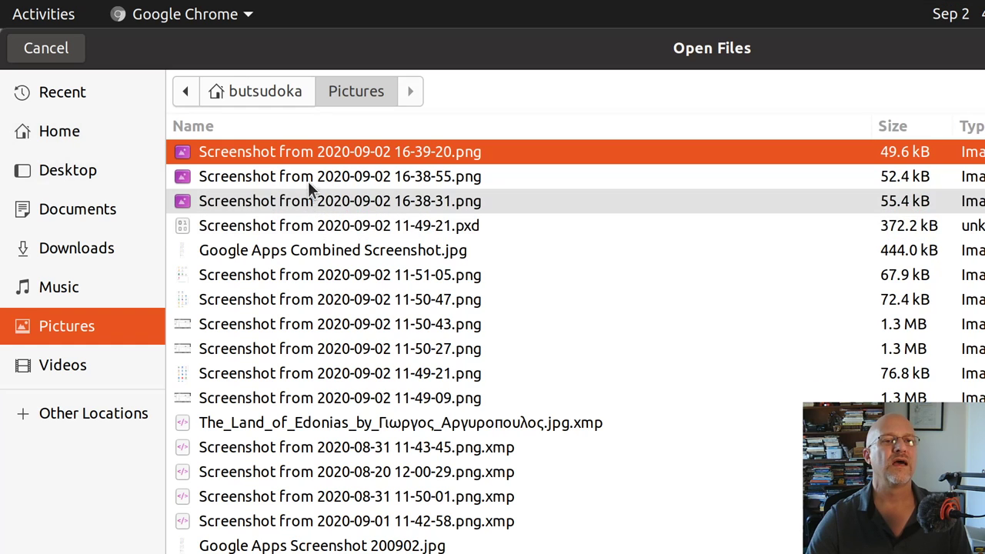
click(310, 176)
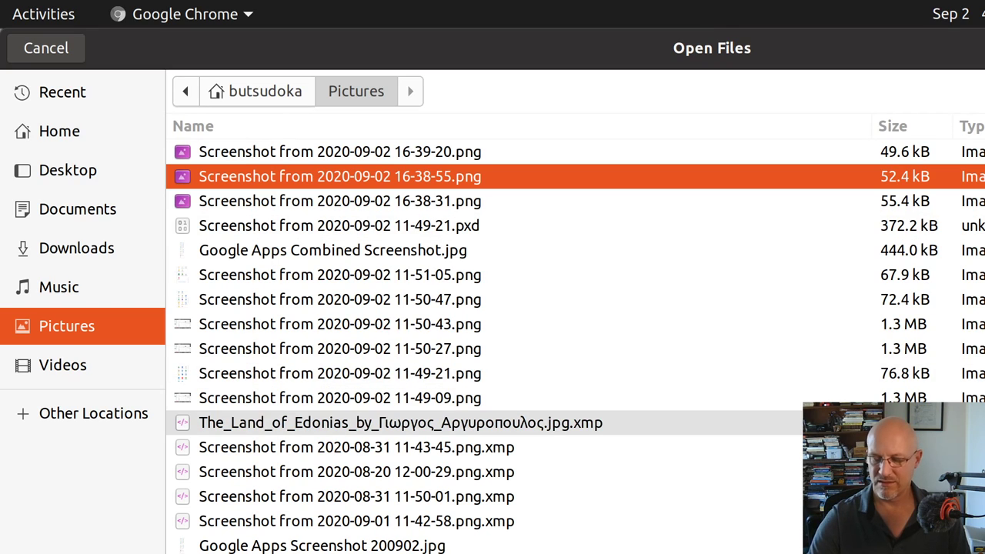
key(Return)
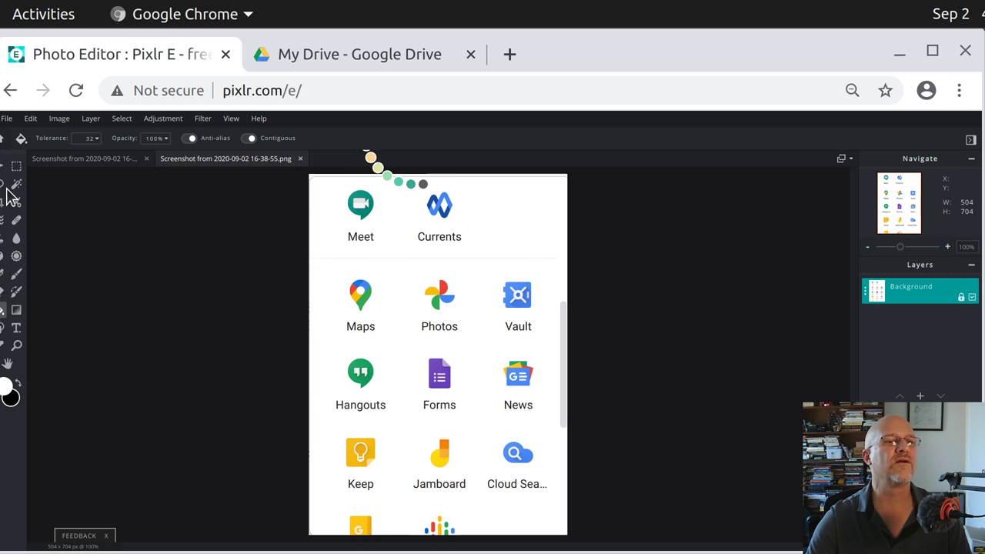
- Select and copy all of the 16-38-55 screenshot, then return to the 16-38-31 image
drag(563, 62, 579, 62)
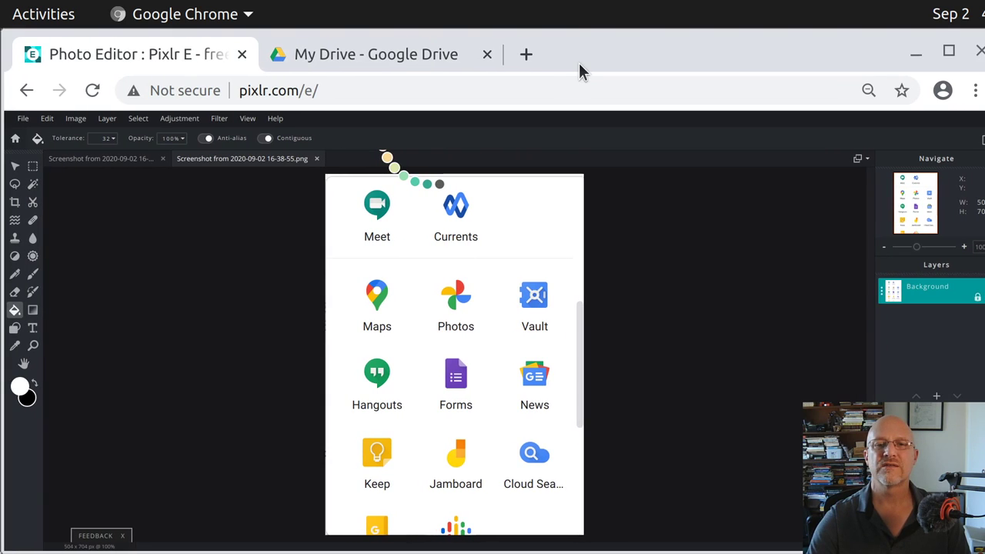
click(21, 174)
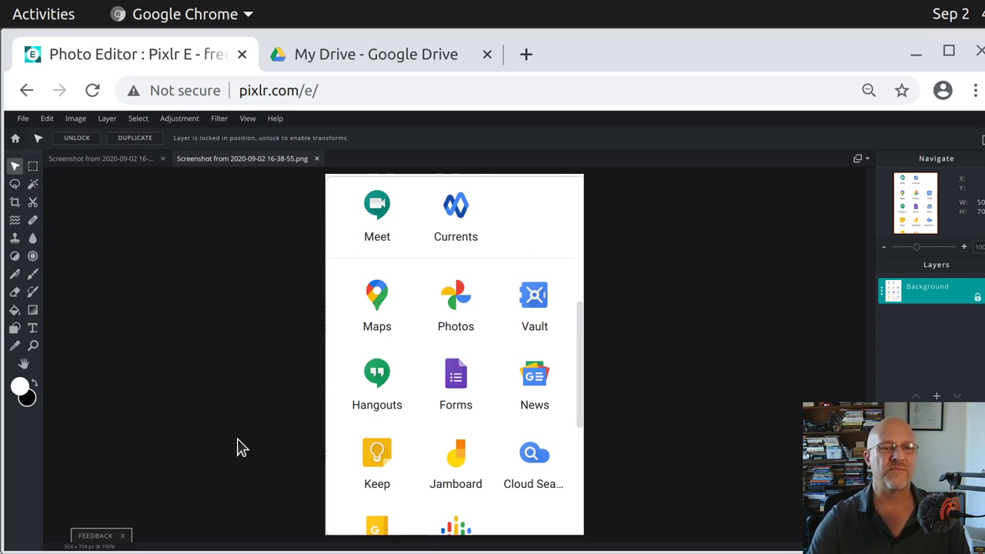
key(ctrl+a)
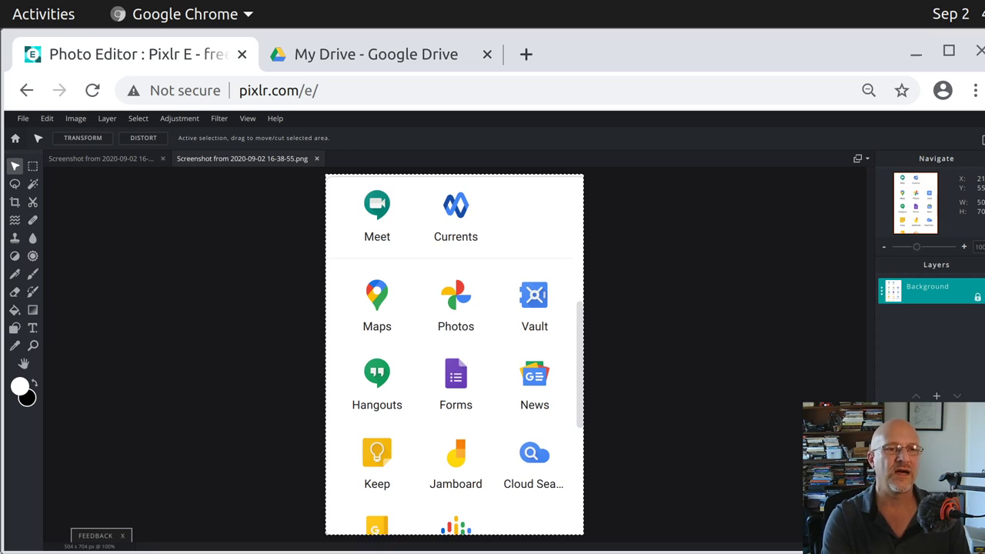
click(108, 162)
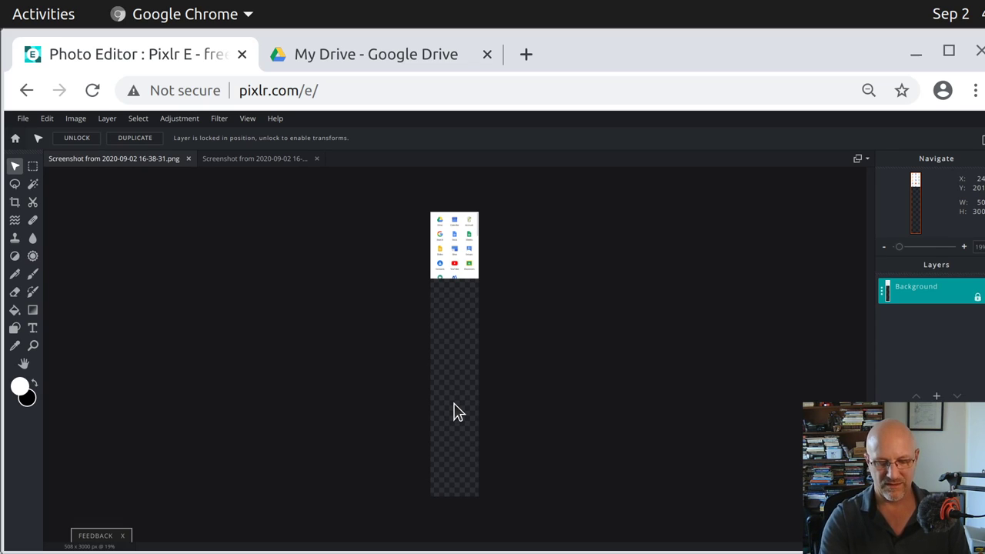
- Paste the second screenshot and position it directly under the first, nudging it left
key(ctrl+v)
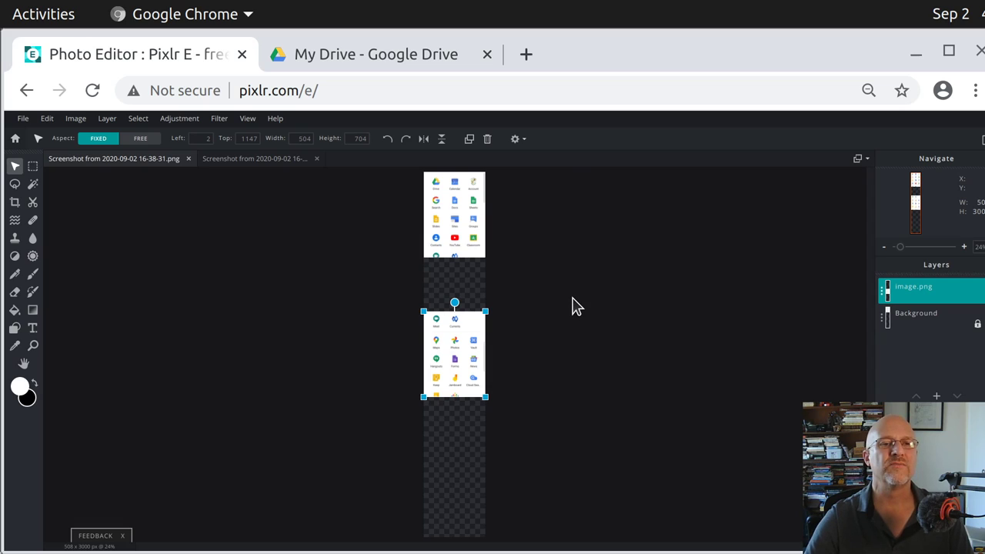
scroll(577, 306, up, 2)
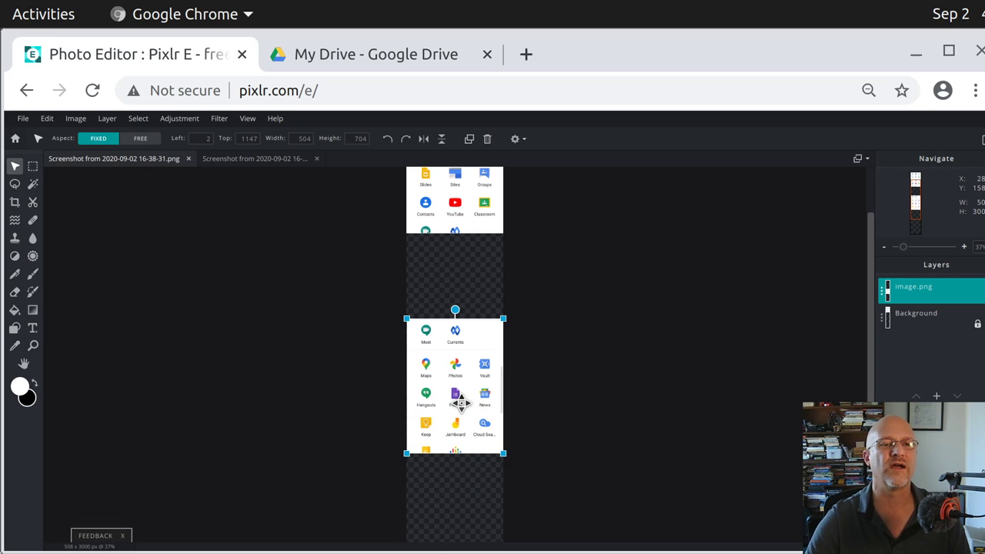
drag(457, 397, 460, 326)
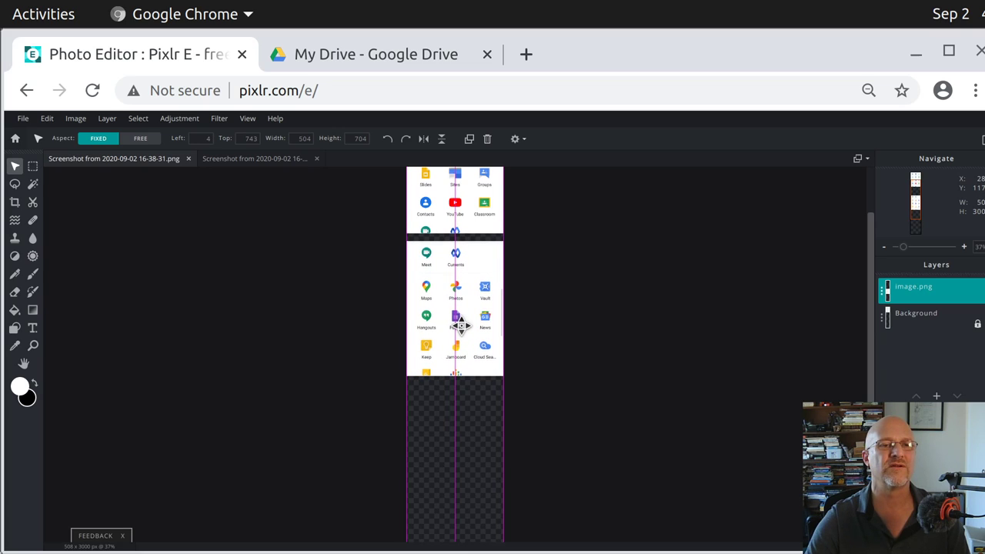
drag(462, 314, 460, 309)
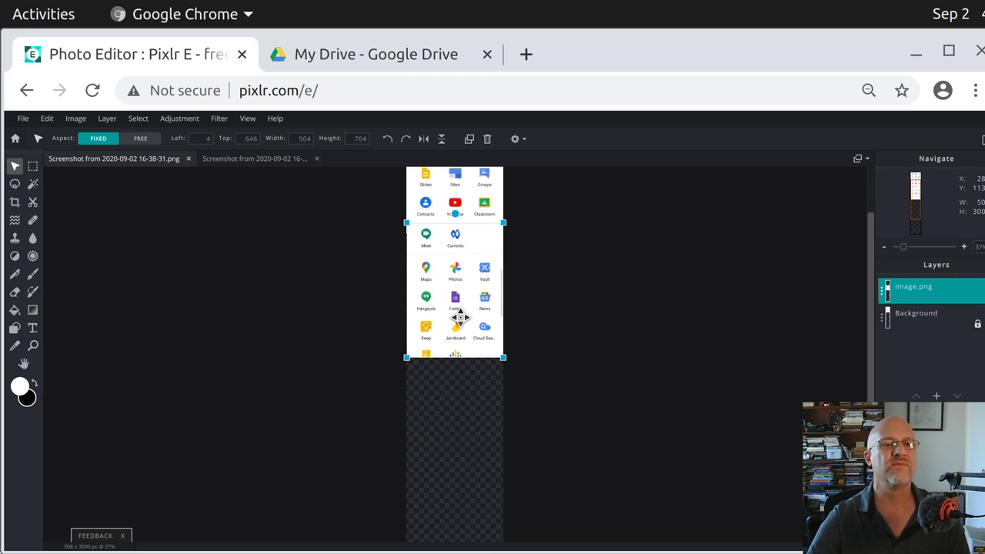
scroll(552, 233, up, 2)
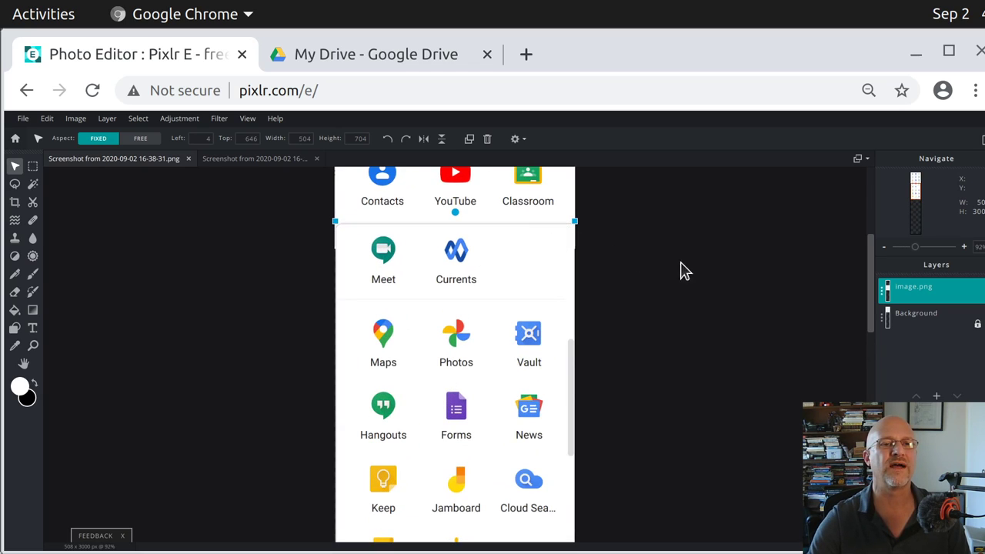
scroll(690, 271, up, 1)
mouse_move(462, 279)
mouse_down()
mouse_move(469, 352)
mouse_move(470, 282)
mouse_move(457, 270)
mouse_move(467, 273)
mouse_up()
key(Left)
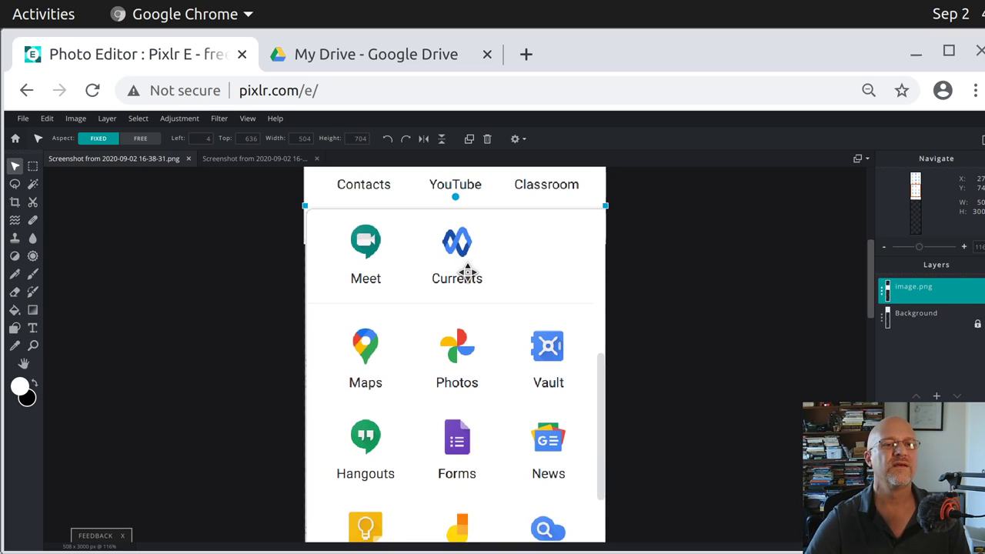
key(Left)
key(Left)
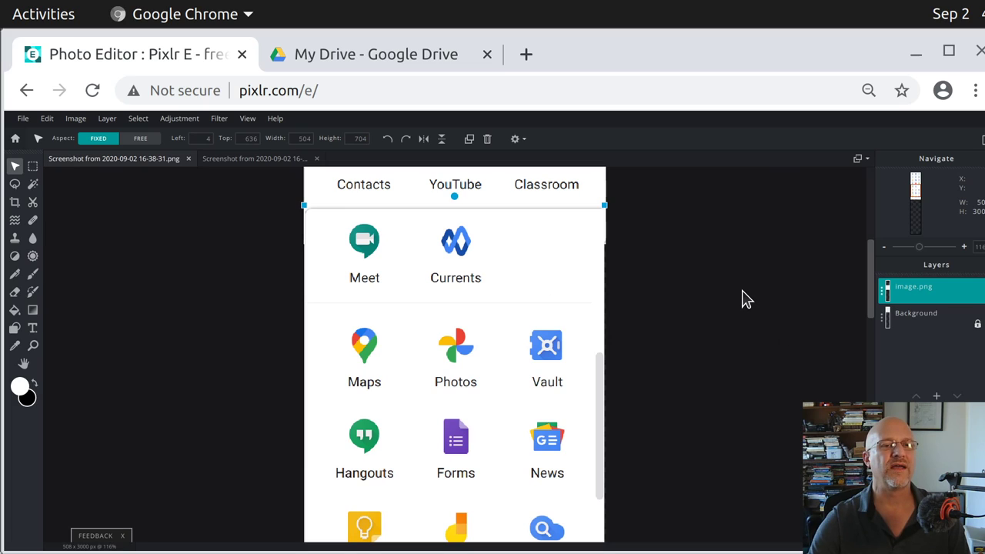
- Deselect and reselect the pasted layer to check the join between screenshots
click(685, 309)
click(455, 288)
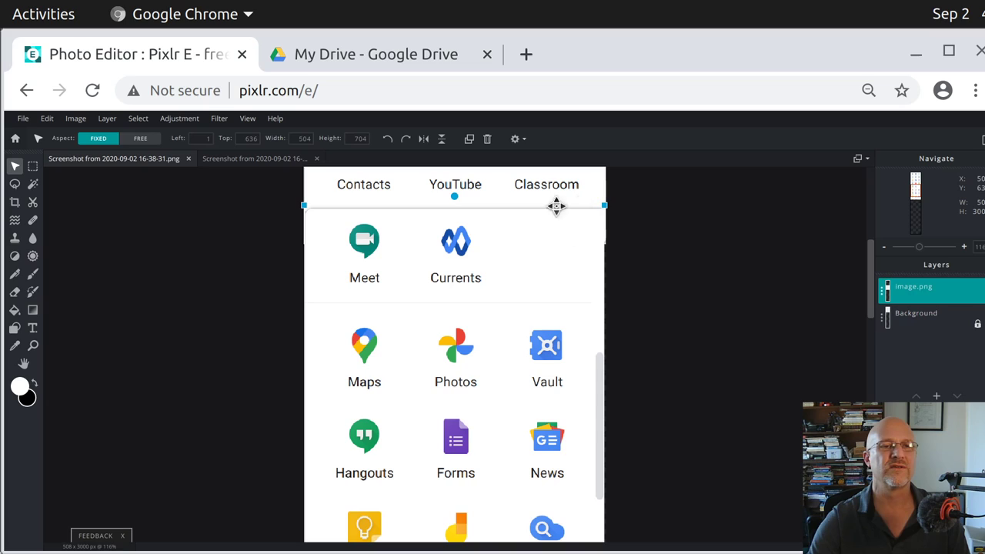
click(671, 264)
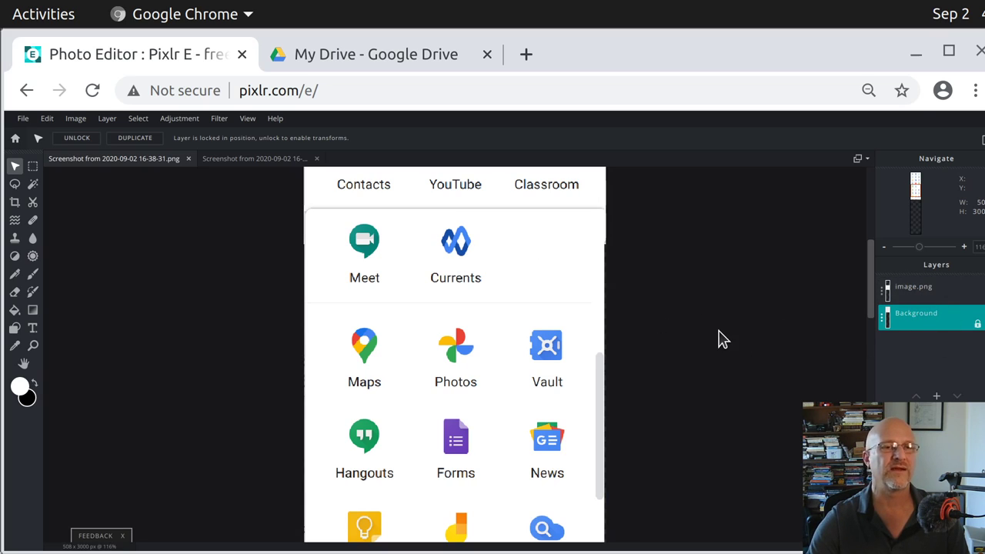
click(24, 120)
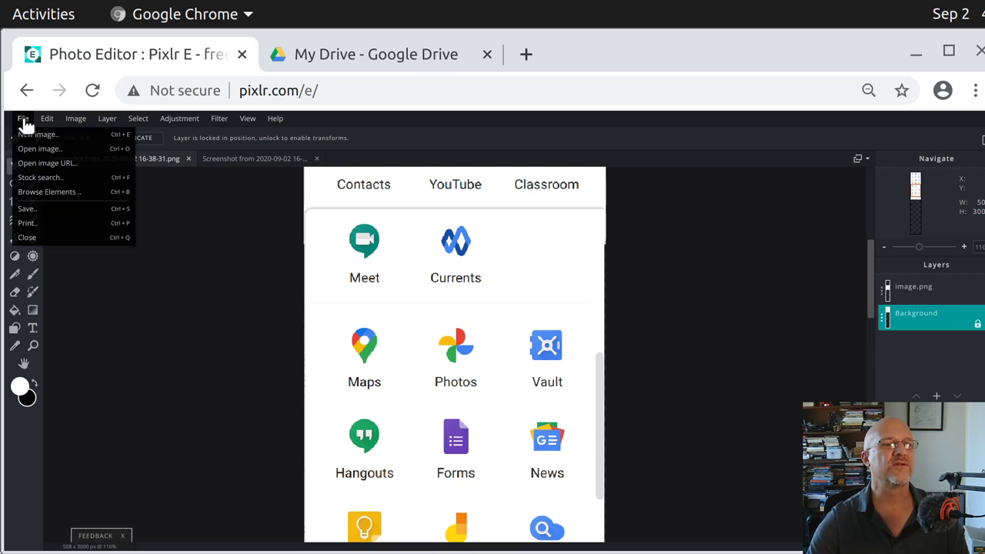
- Open the 16-39-20 screenshot, copy all of it, and paste it onto the tall image
click(35, 151)
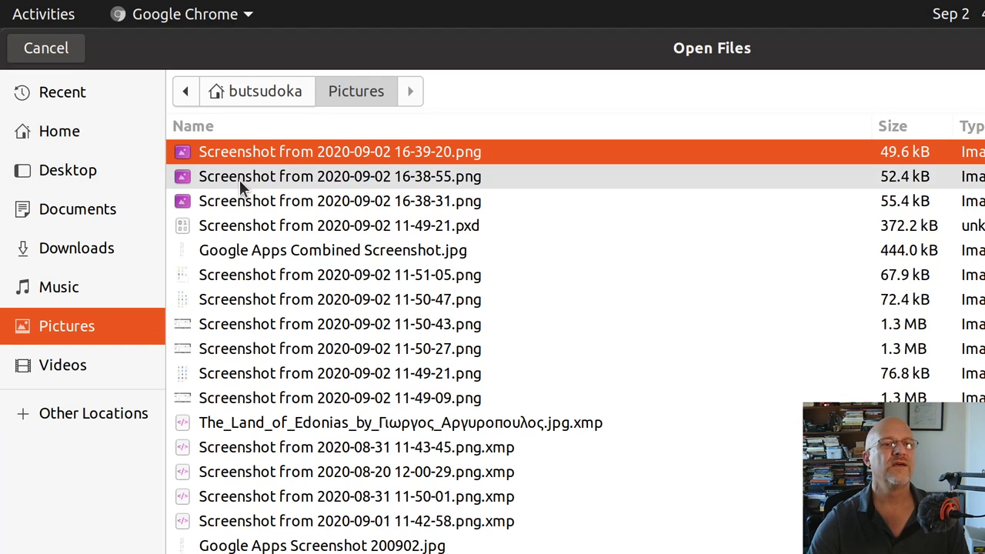
key(Return)
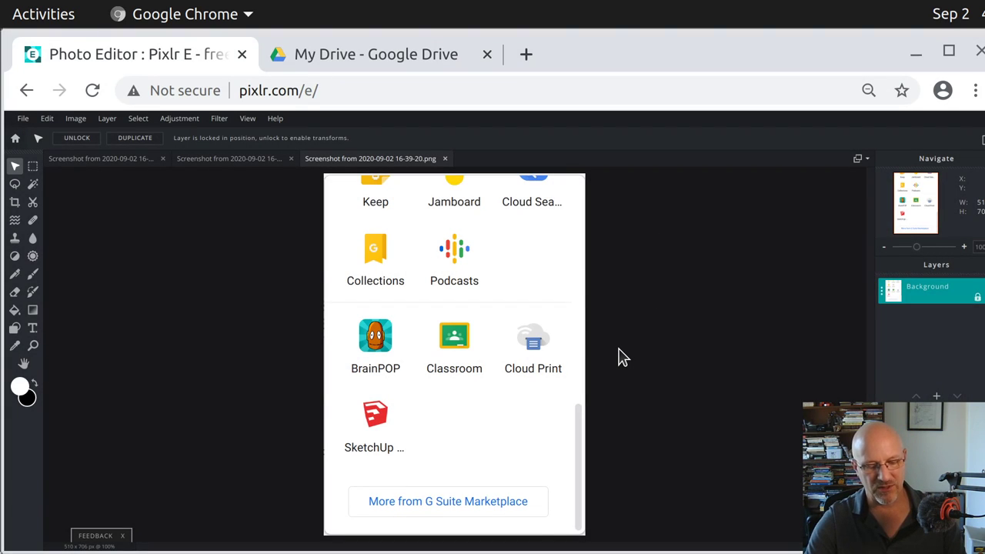
key(ctrl+a)
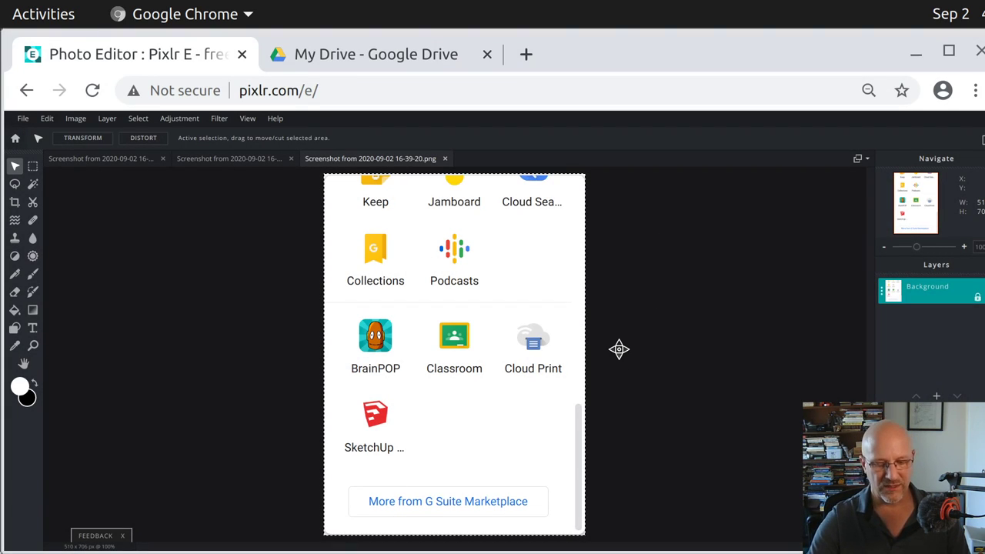
click(91, 160)
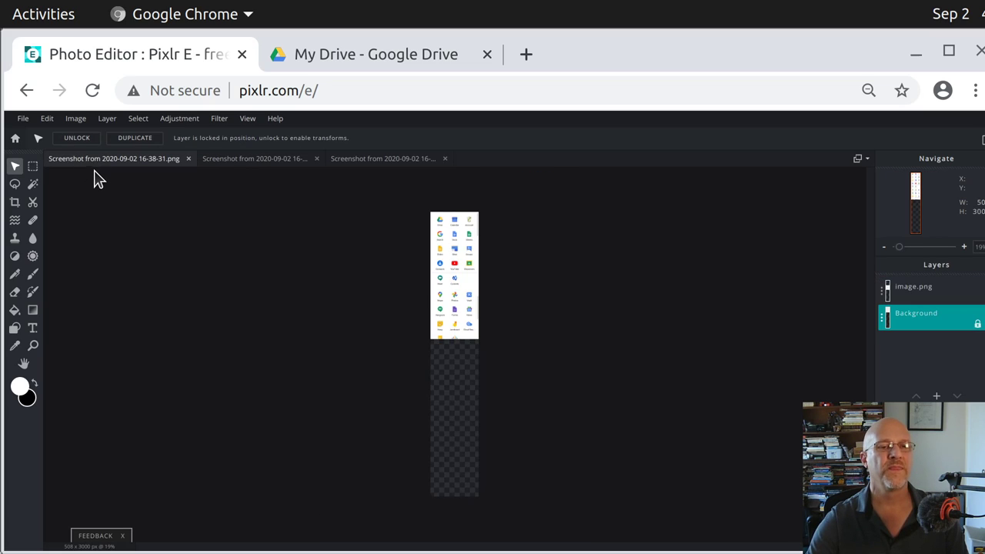
key(ctrl+v)
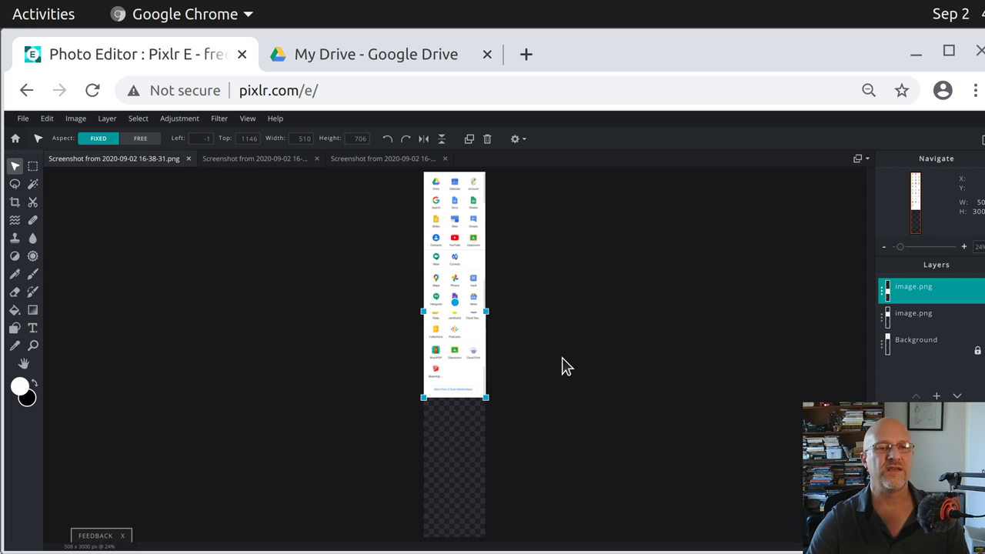
- Move the third screenshot under the second, nudging with arrow keys until Keep and Jamboard align
mouse_move(450, 342)
mouse_down()
mouse_move(469, 383)
mouse_move(453, 352)
mouse_move(474, 374)
mouse_move(451, 347)
mouse_up()
scroll(531, 351, up, 8)
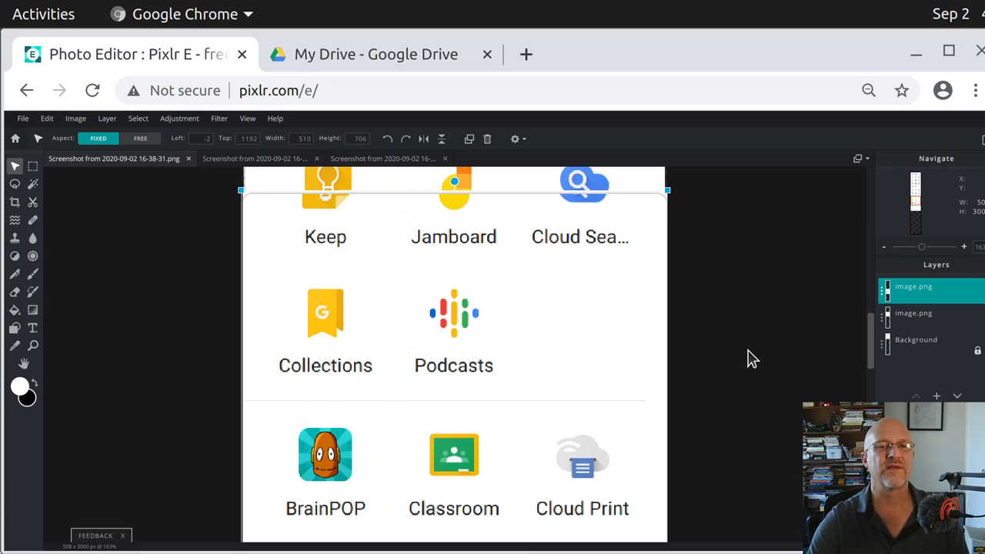
drag(873, 356, 869, 330)
drag(396, 342, 404, 361)
key(Up)
key(Up)
key(Right)
key(Right)
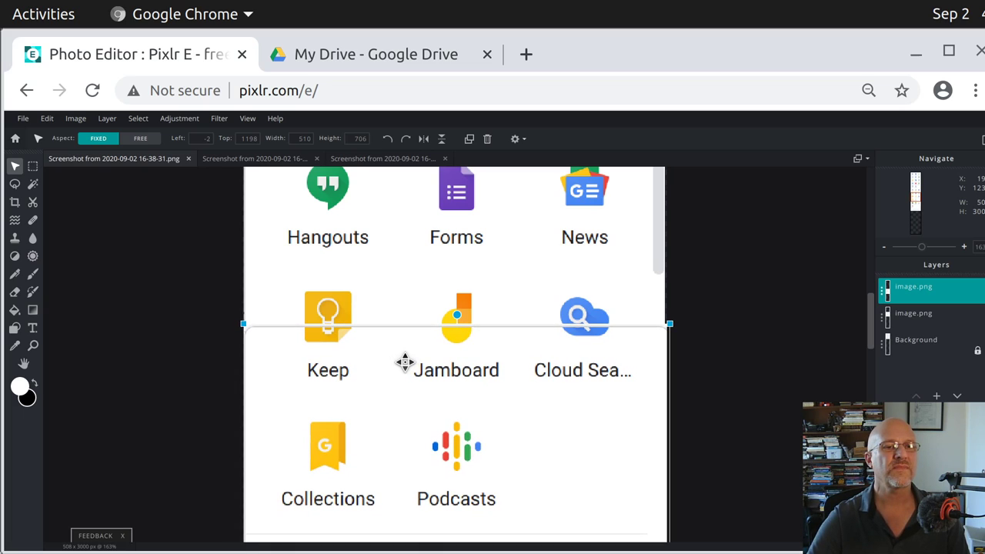
key(Right)
key(Up)
key(Left)
key(Up)
key(Up)
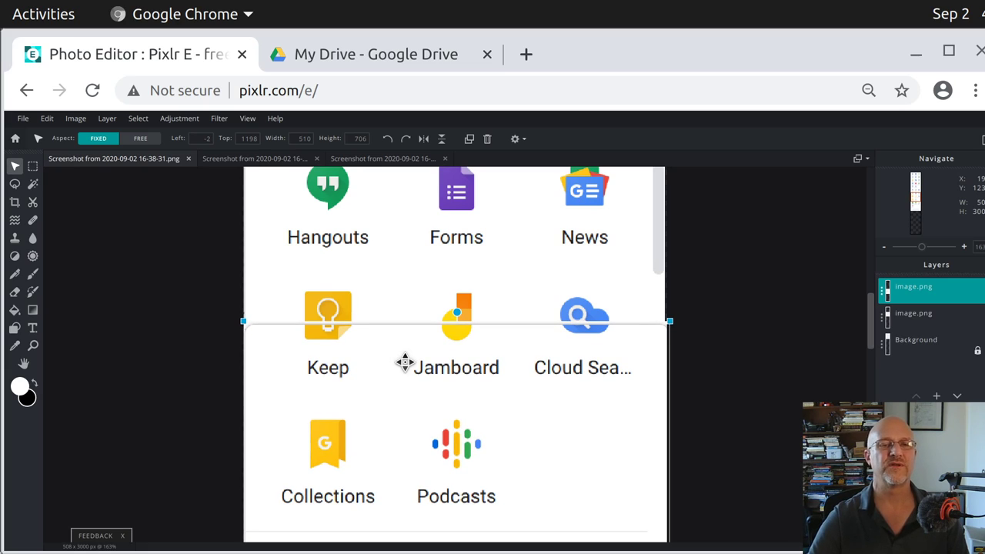
click(759, 420)
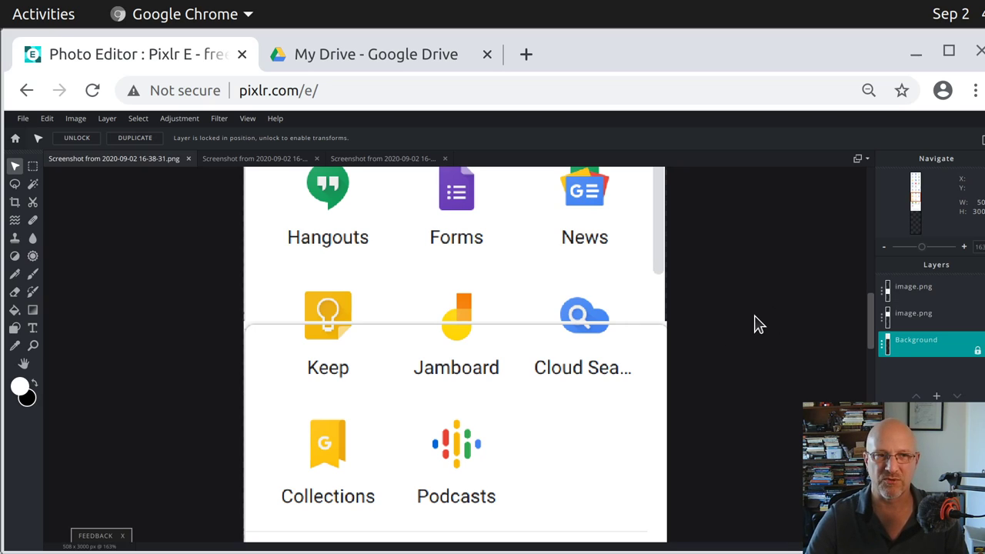
- Zoom out to about 31% to view the whole stacked list from Drive to SketchUp
scroll(761, 359, down, 2)
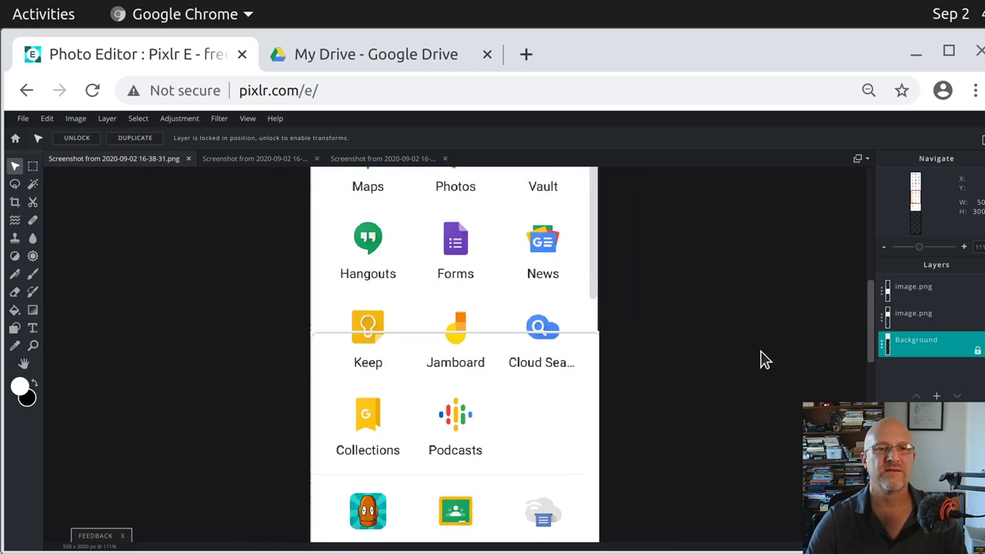
scroll(762, 360, down, 4)
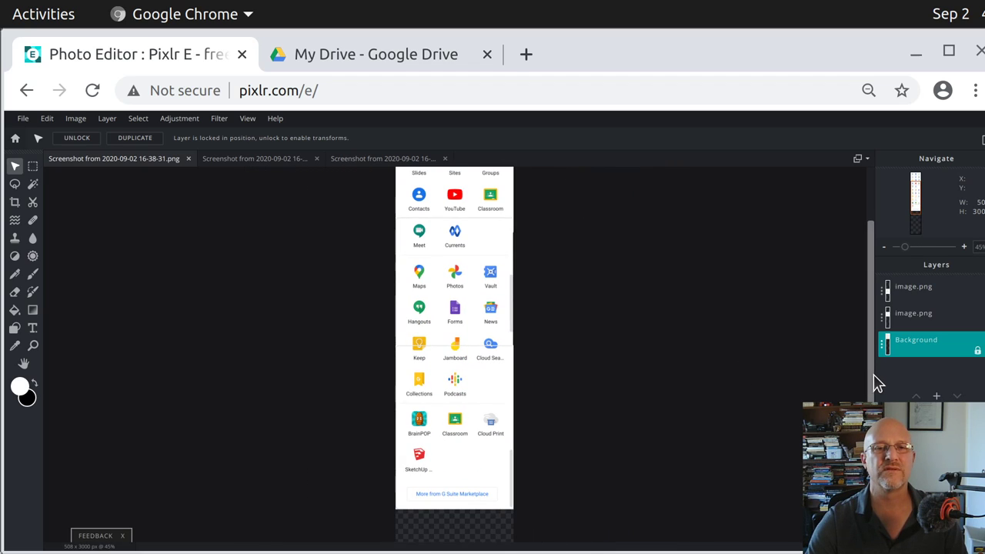
drag(873, 364, 872, 442)
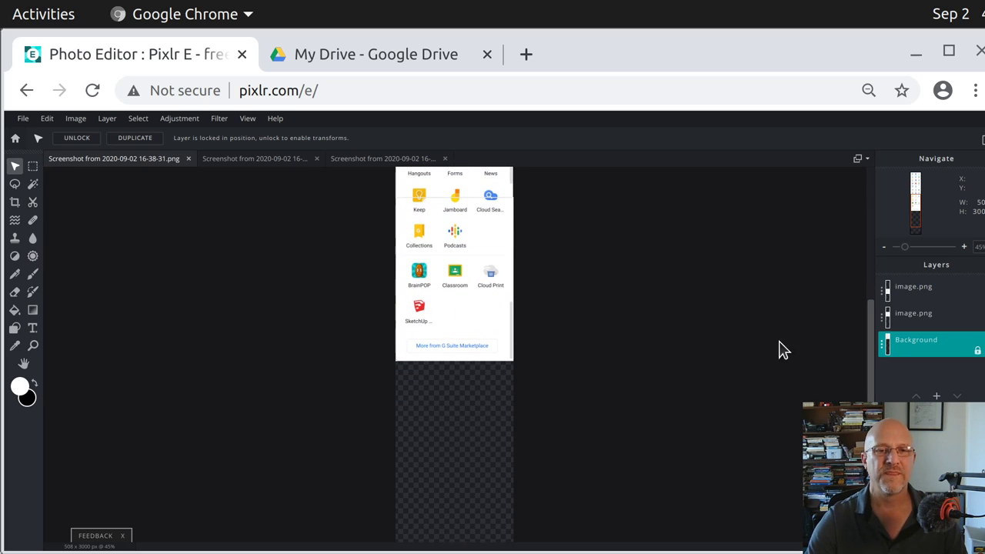
drag(874, 394, 873, 439)
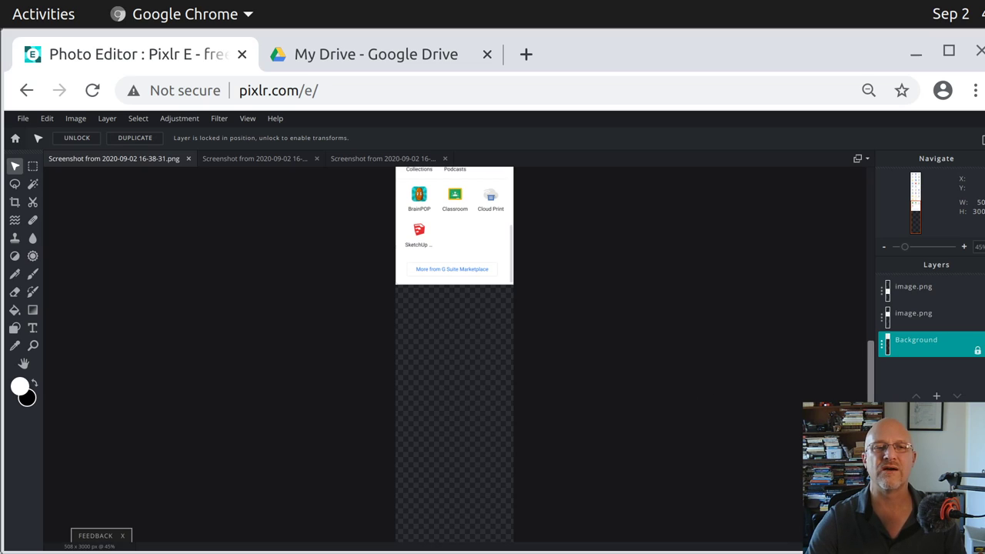
scroll(868, 362, up, 5)
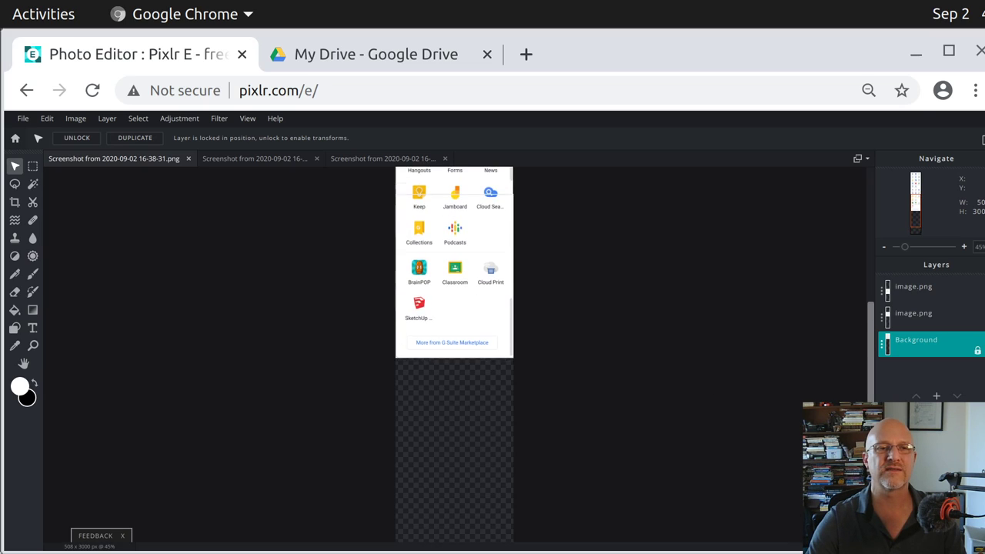
scroll(598, 346, down, 2)
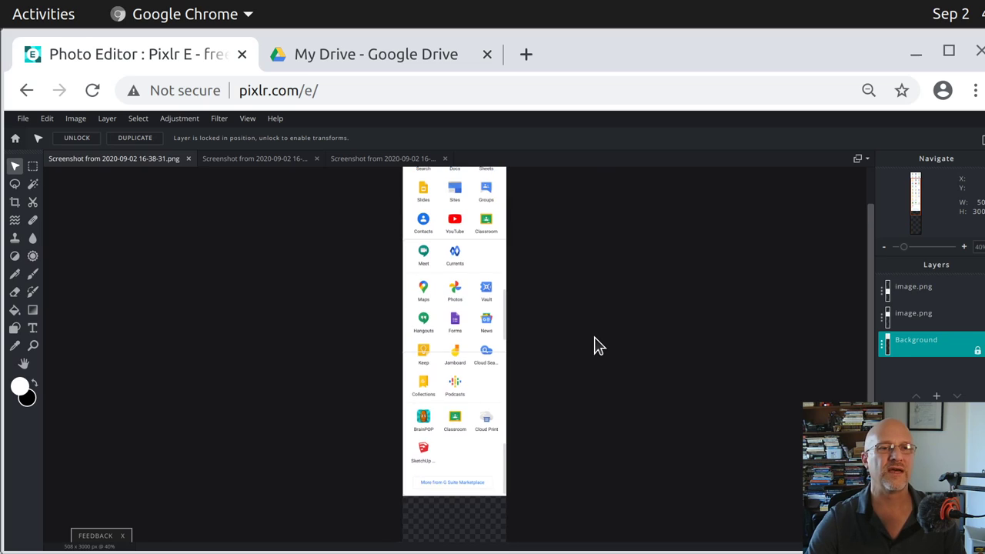
scroll(873, 385, up, 1)
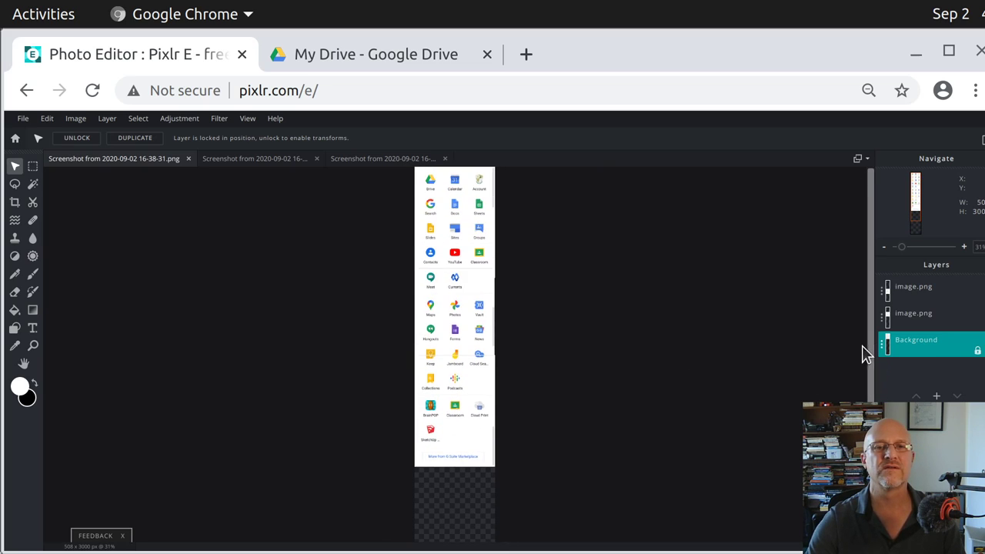
- Select the stacked screenshots with the Marquee and crop the image to 508 × 1902, dropping the empty bottom strip
click(32, 166)
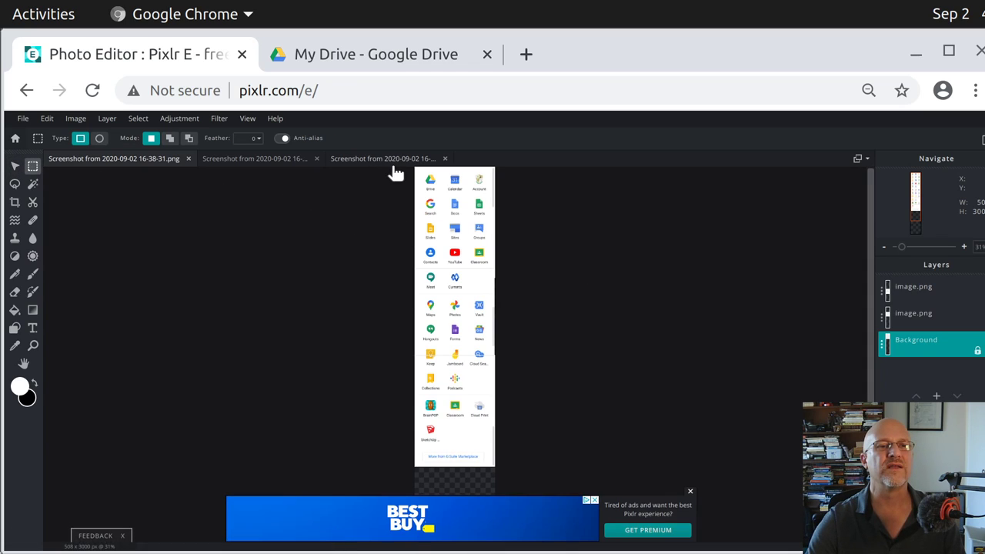
click(690, 489)
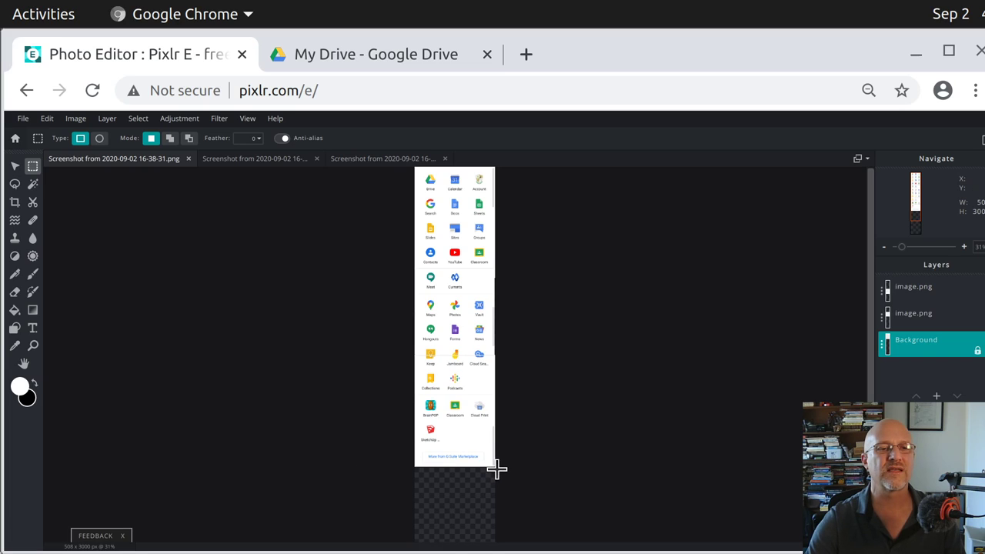
drag(504, 467, 384, 142)
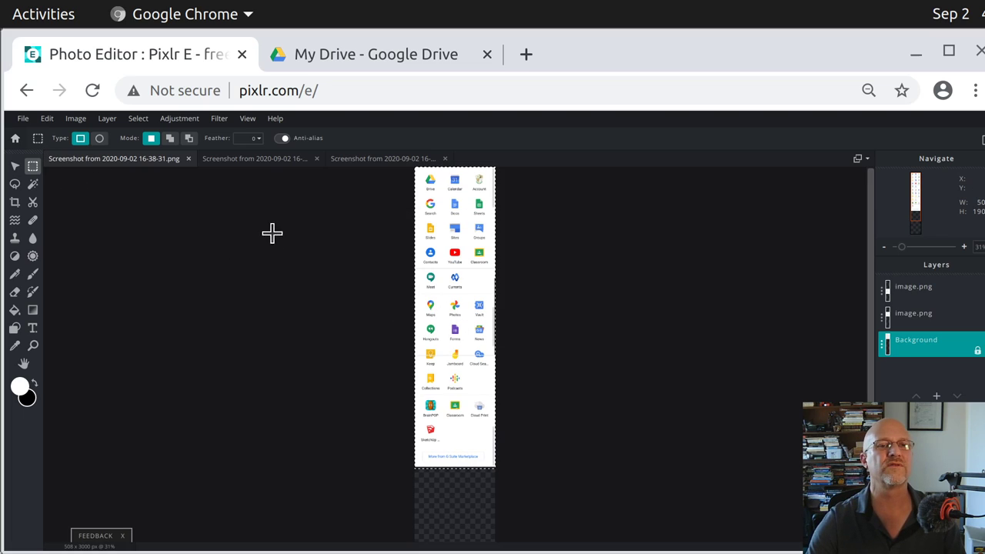
click(77, 122)
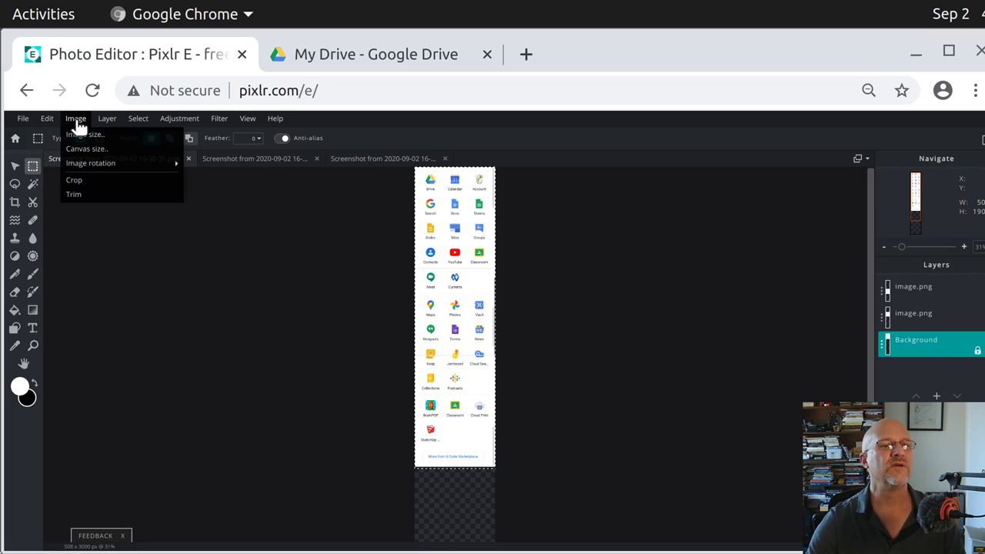
click(75, 182)
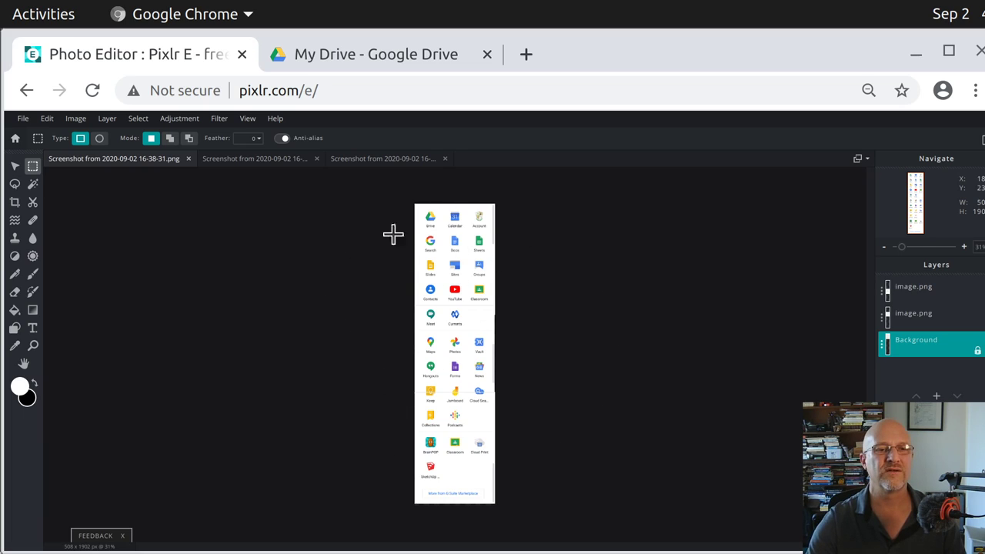
- Export the cropped image as a JPG at 100% quality and download it
click(21, 119)
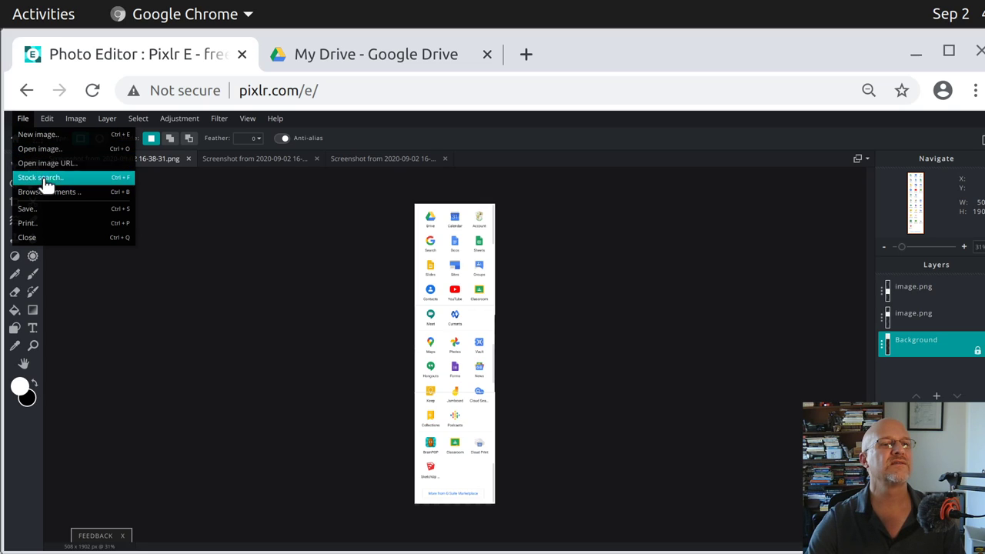
click(45, 212)
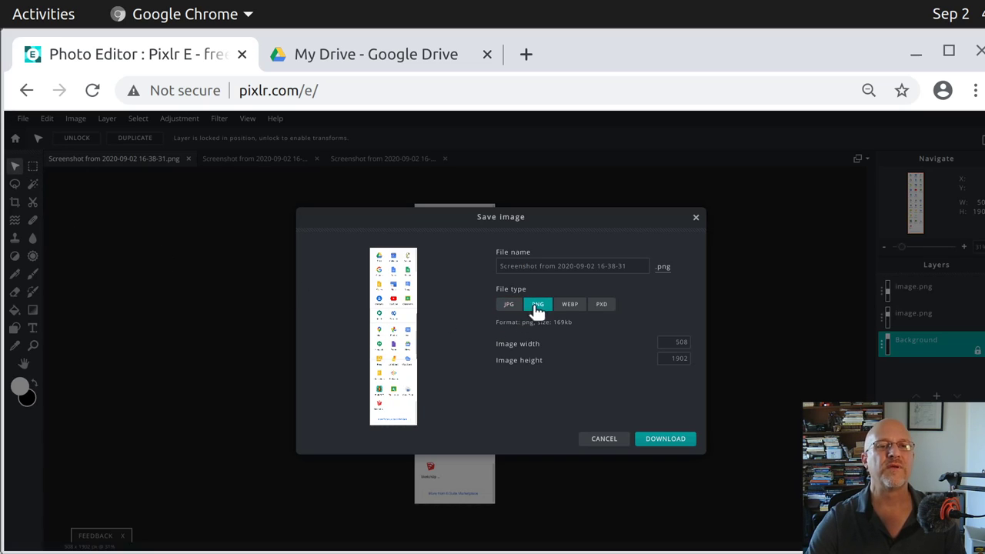
click(509, 307)
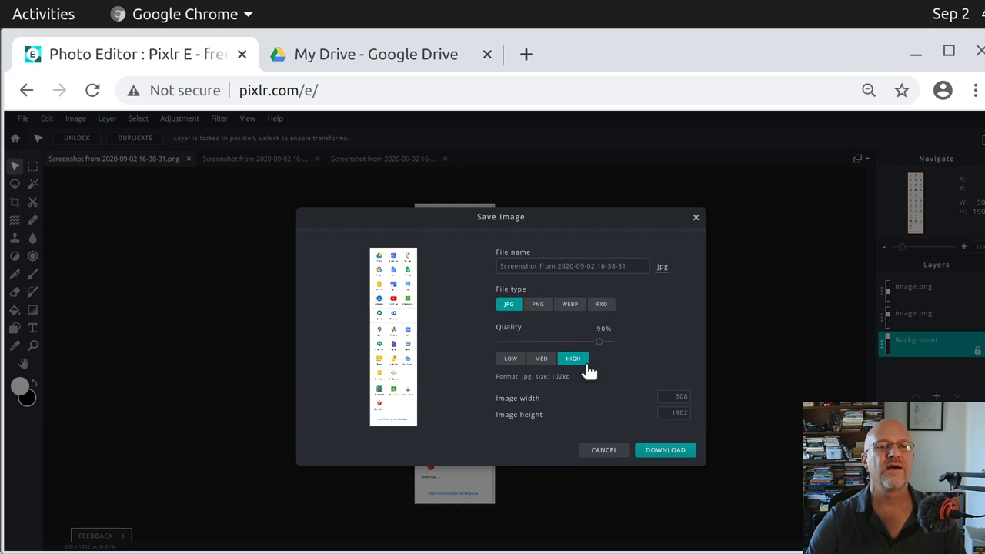
drag(599, 341, 654, 356)
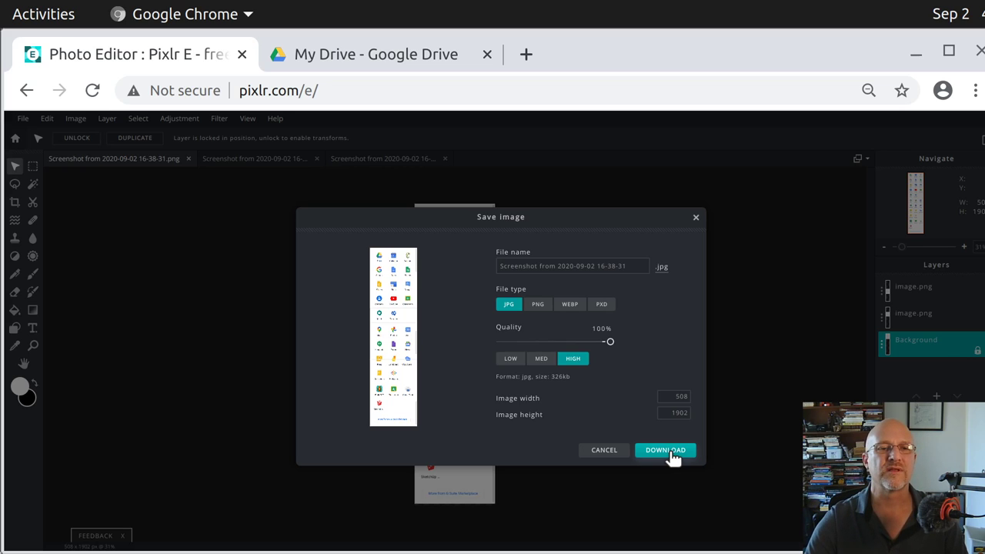
click(666, 452)
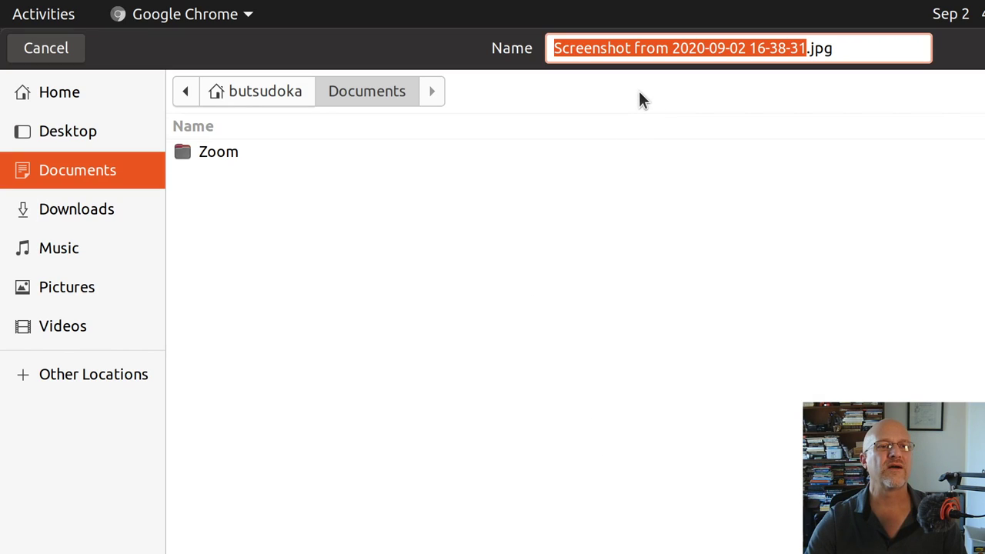
- Save the download to Pictures as 'Google Apps Combined Screenshot 2.jpg'
click(68, 291)
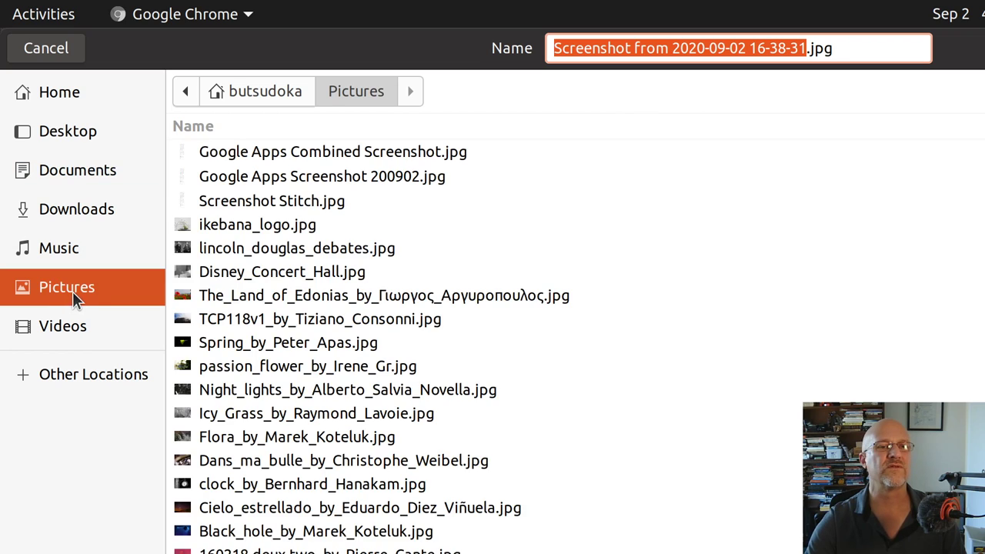
click(758, 48)
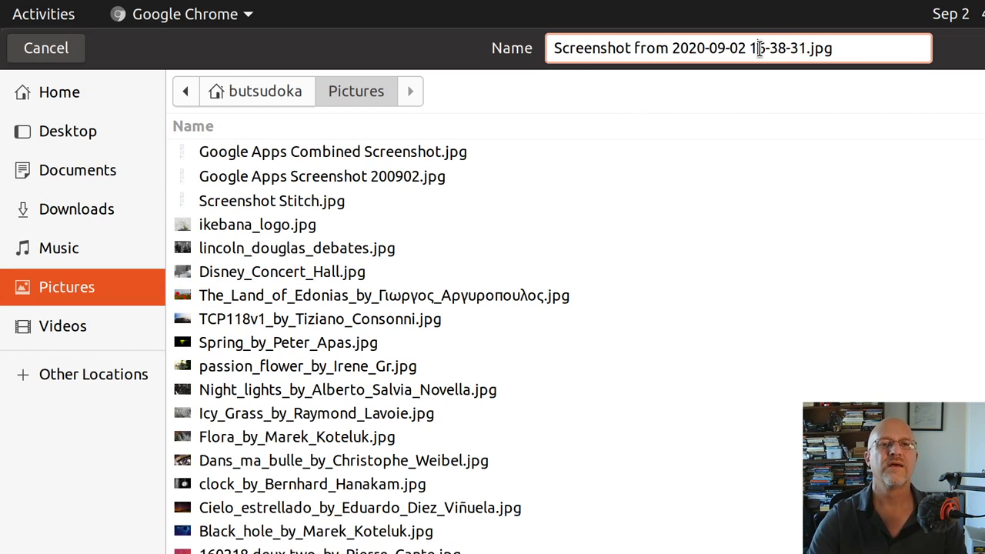
key(Home)
key(shift+End)
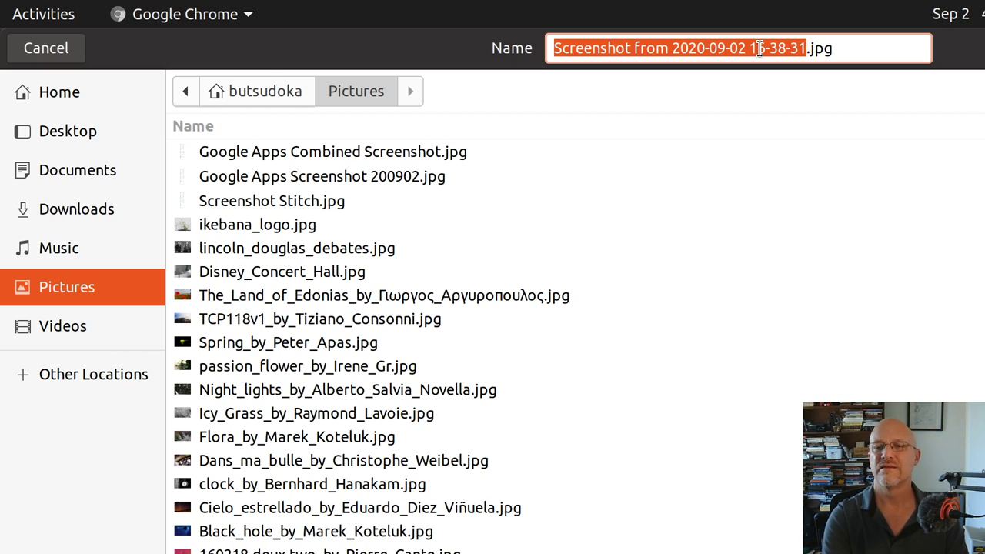
text(Google Sc)
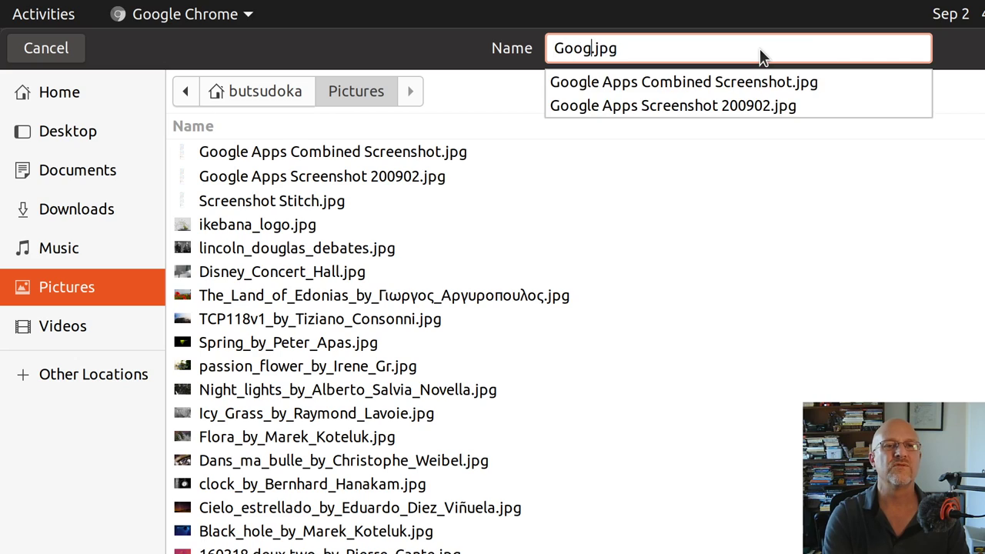
key(BackSpace)
key(BackSpace)
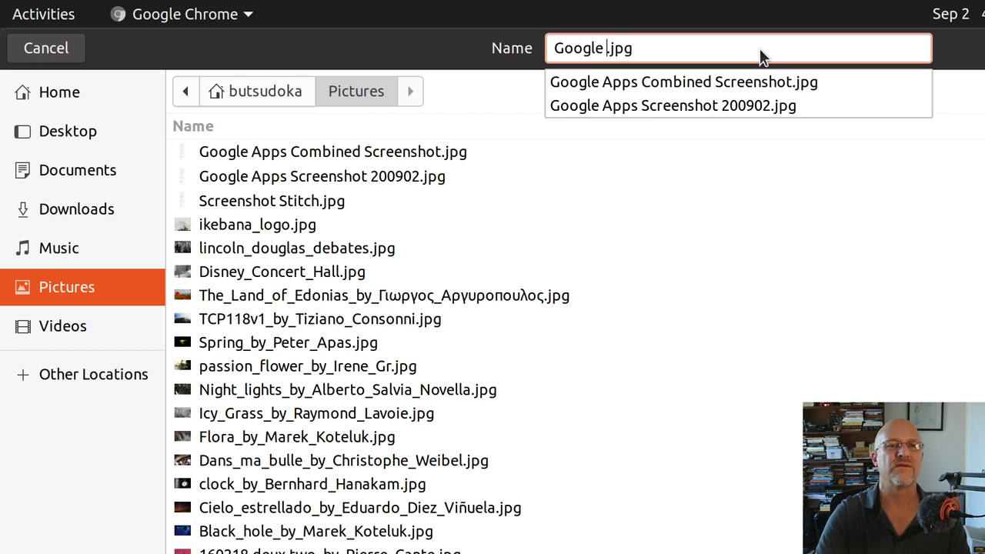
key(Down)
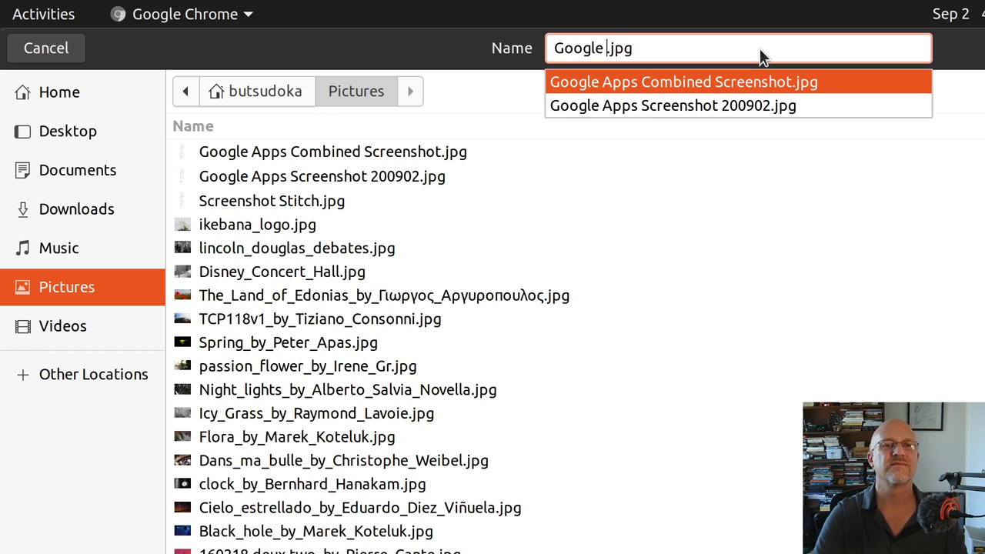
key(Return)
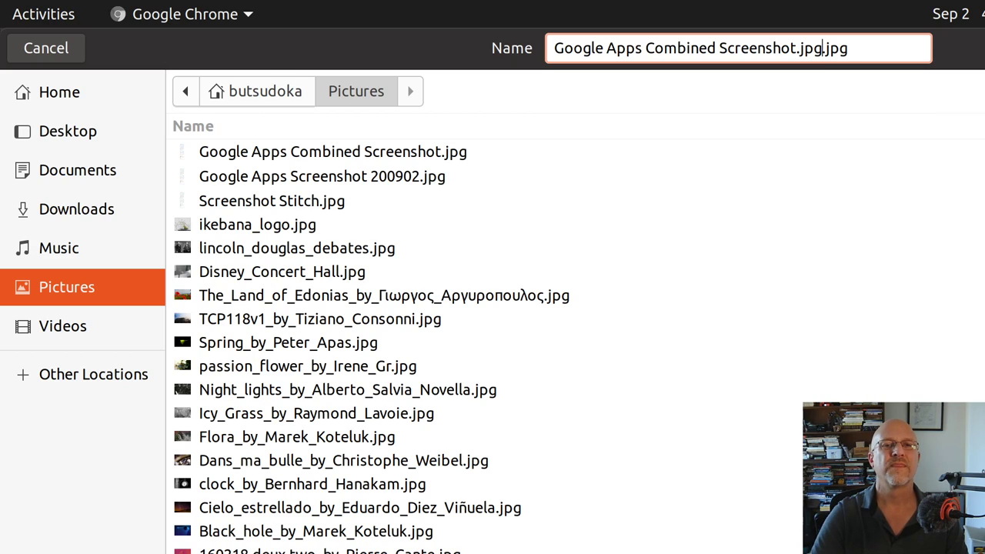
key(Delete)
key(Delete)
key(Delete)
key(Delete)
key(Delete)
key(Delete)
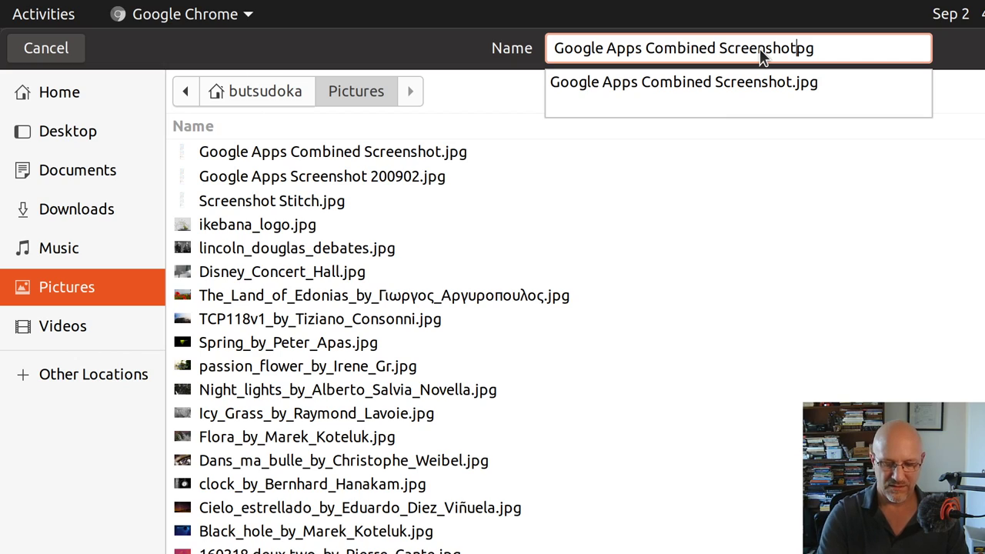
text(2)
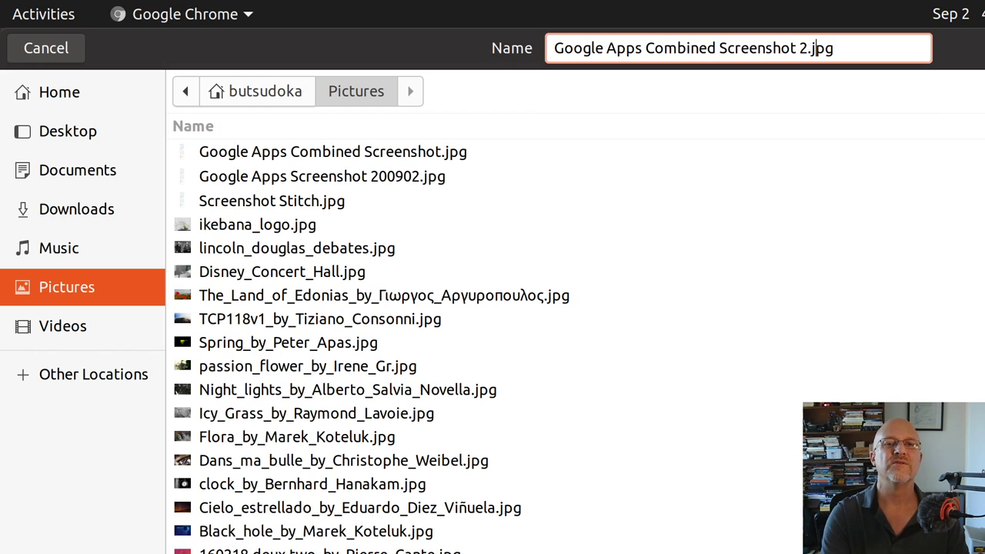
key(Return)
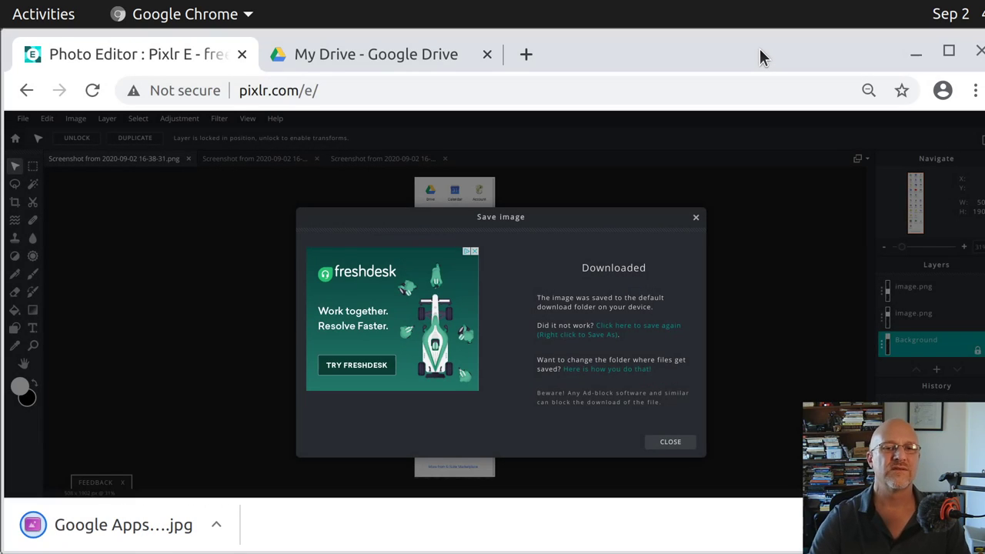
- Dismiss the Downloaded notice, check the PXD save option, and close the save window unsaved
click(670, 443)
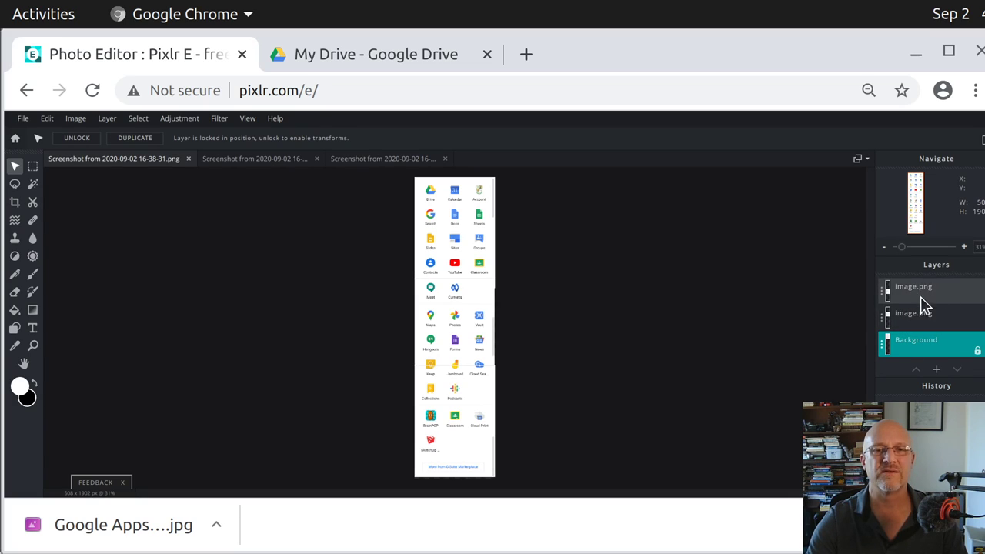
click(23, 119)
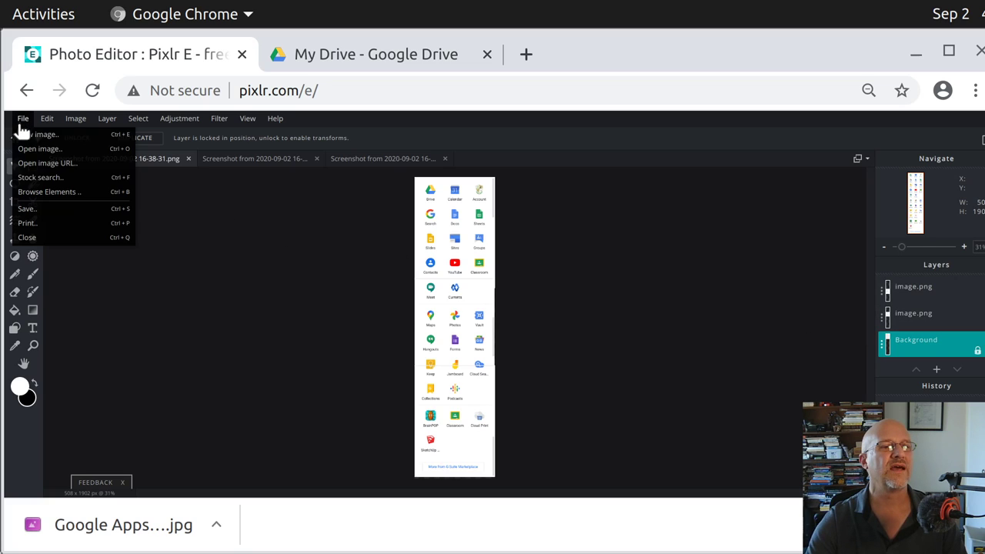
click(40, 209)
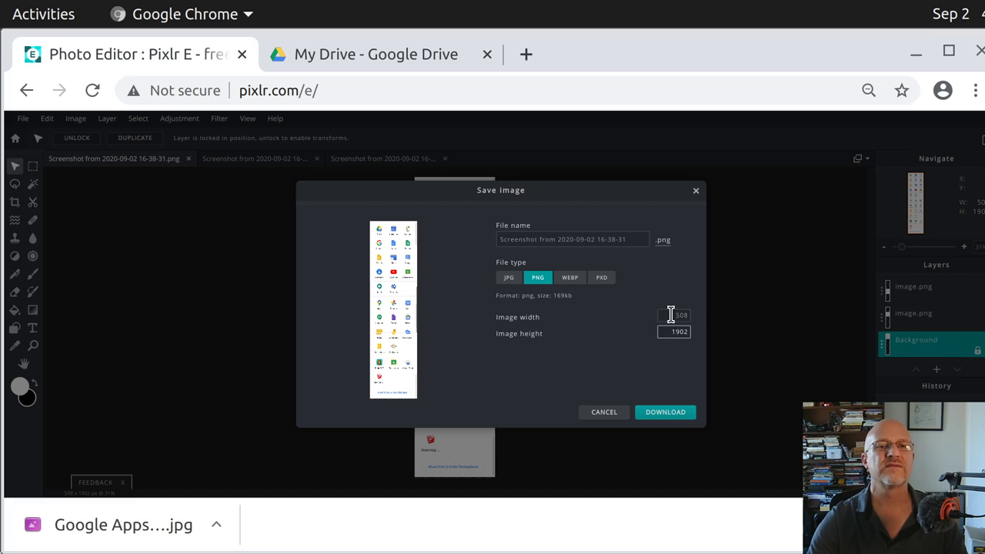
click(600, 279)
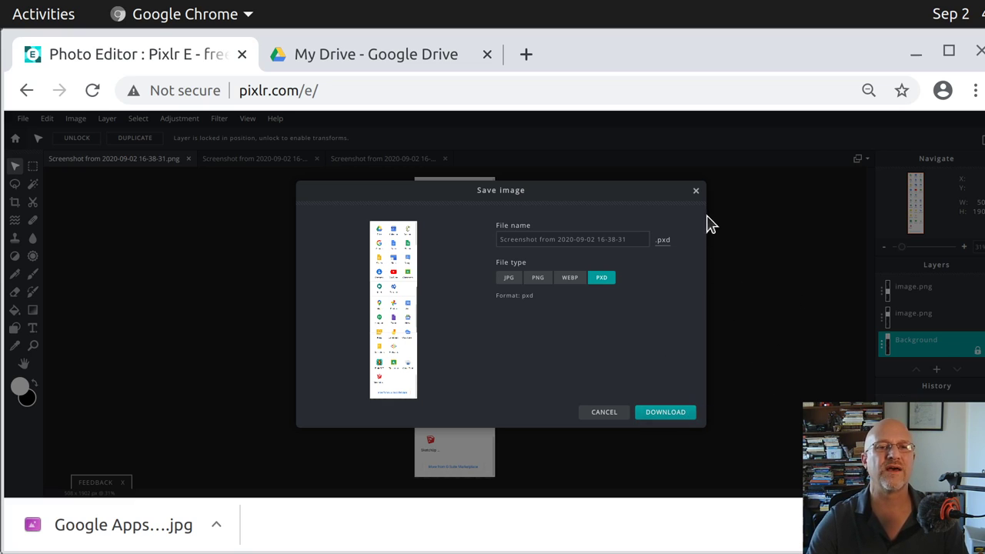
click(695, 192)
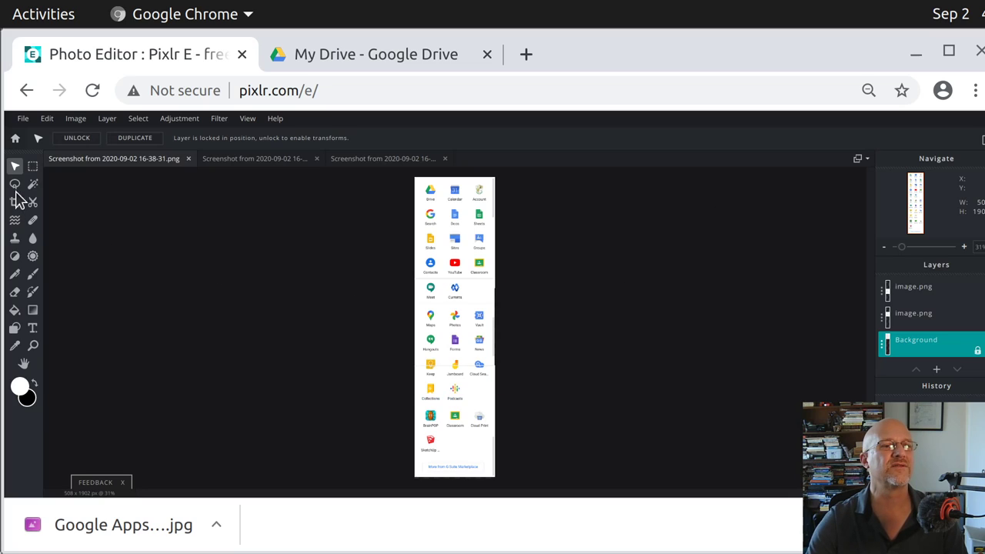
- Undo the accidental move of the middle image.png layer so it sits at Left 1, Top 636
click(451, 325)
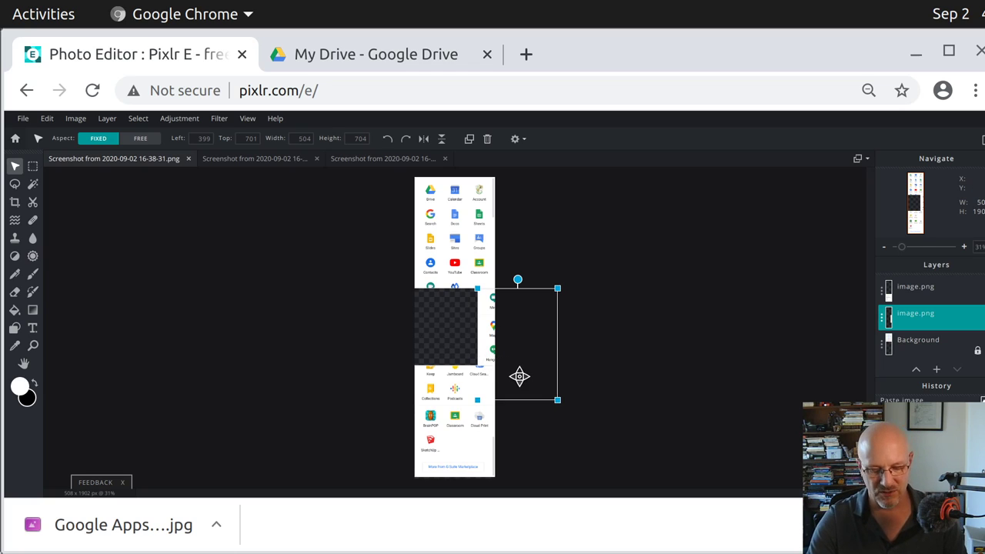
key(ctrl+z)
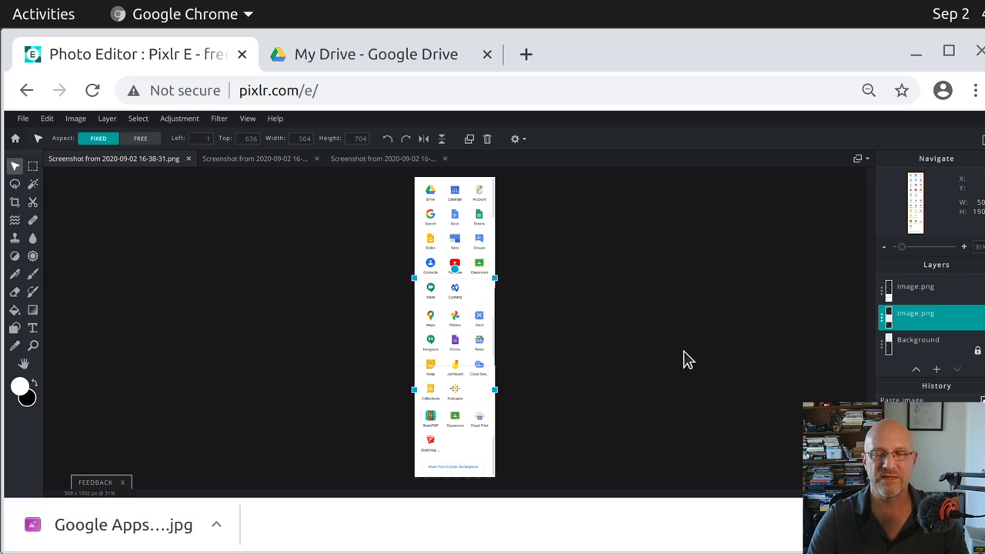